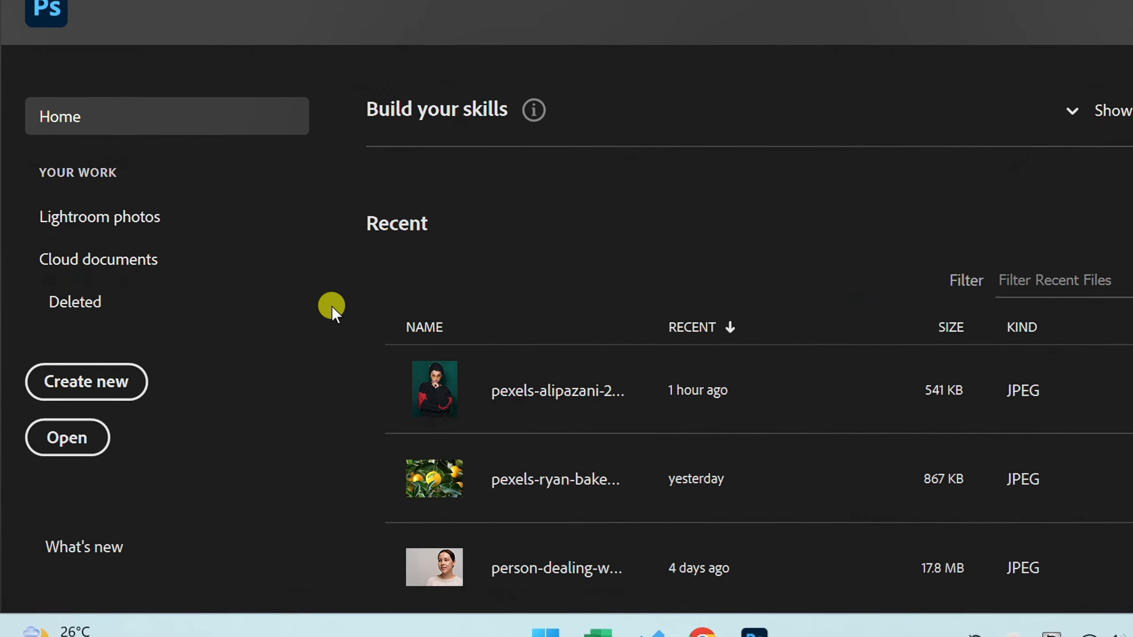
- Open the portrait photo pexels-alipazani-2887718.jpg from the Home screen
{"action": "left_click", "coordinate": [78, 441]}
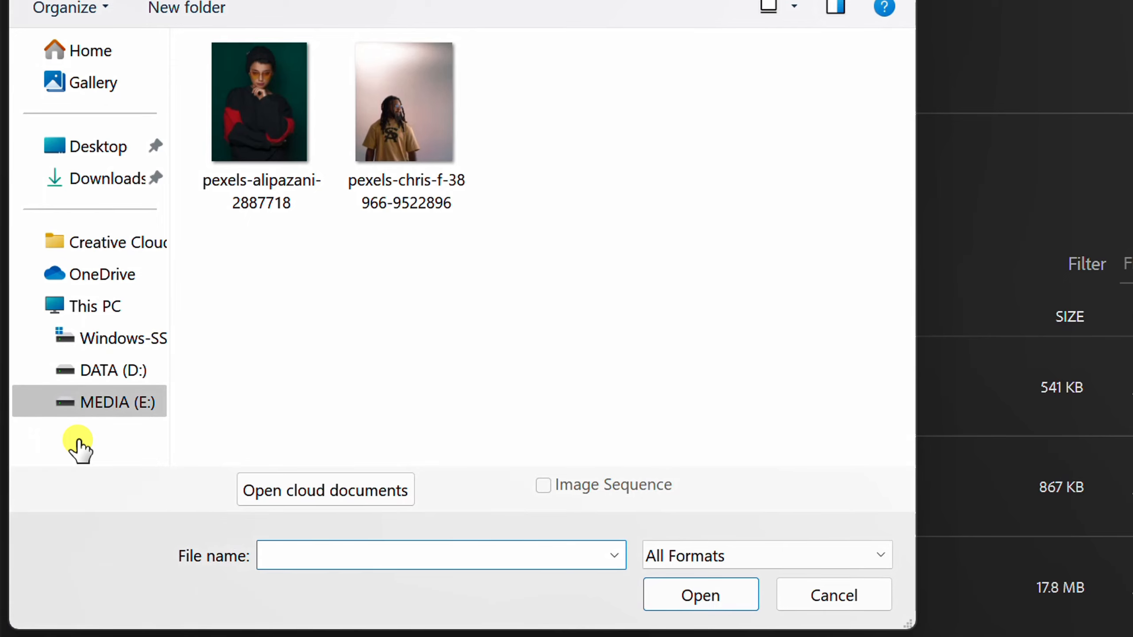
{"action": "left_click", "coordinate": [257, 116]}
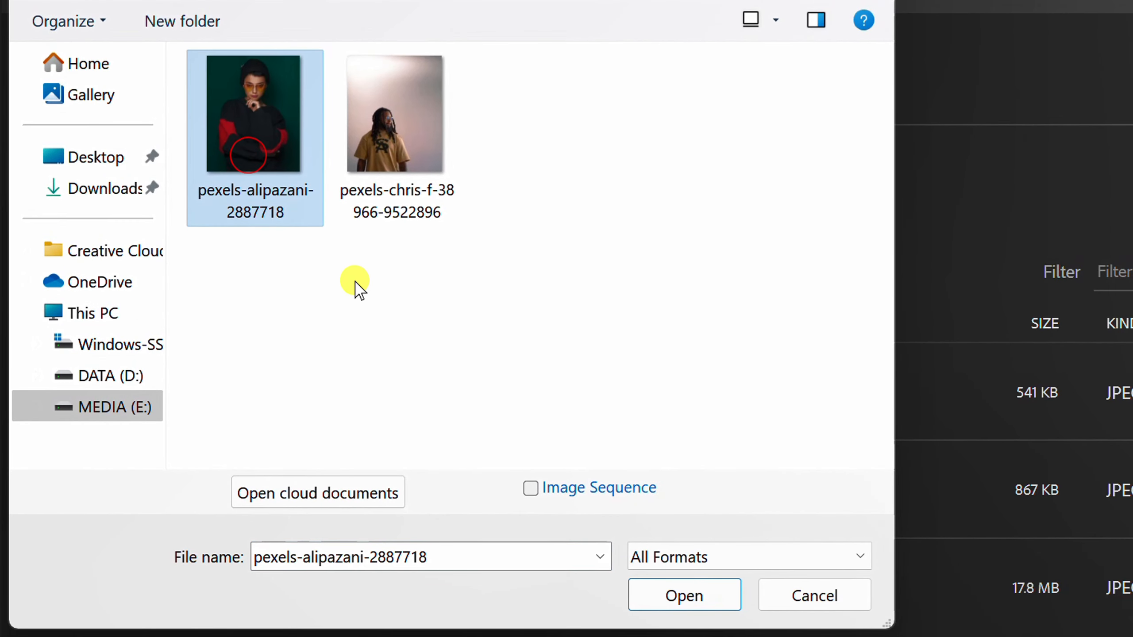
{"action": "left_click", "coordinate": [699, 595]}
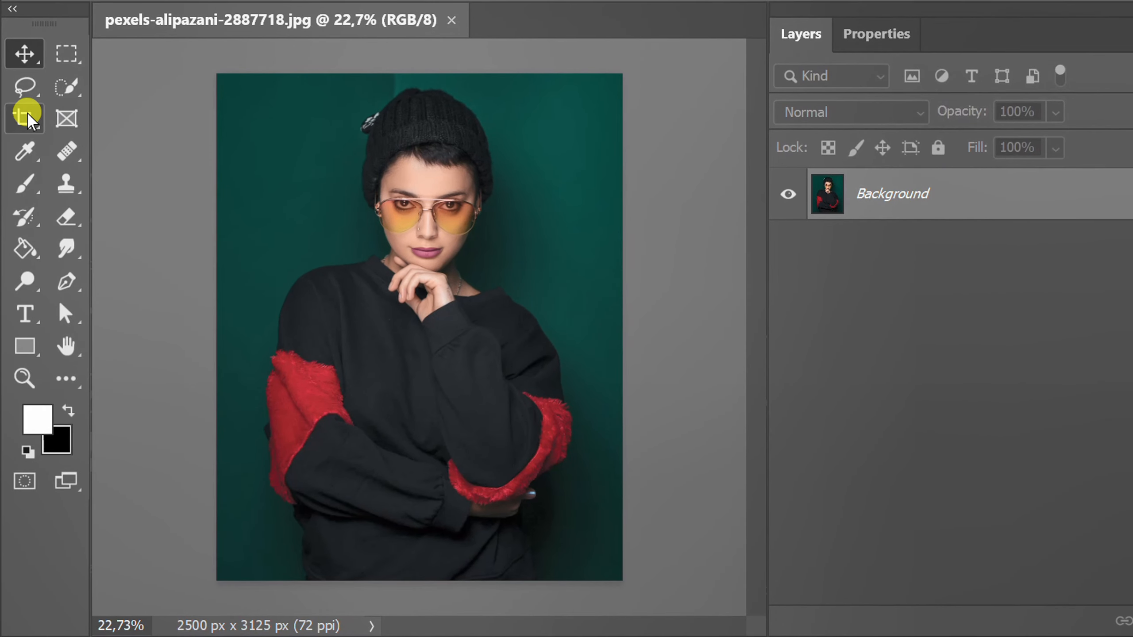
- Set the Crop Tool to a 1:1 square ratio
{"action": "left_click", "coordinate": [25, 101]}
{"action": "left_click", "coordinate": [126, 121]}
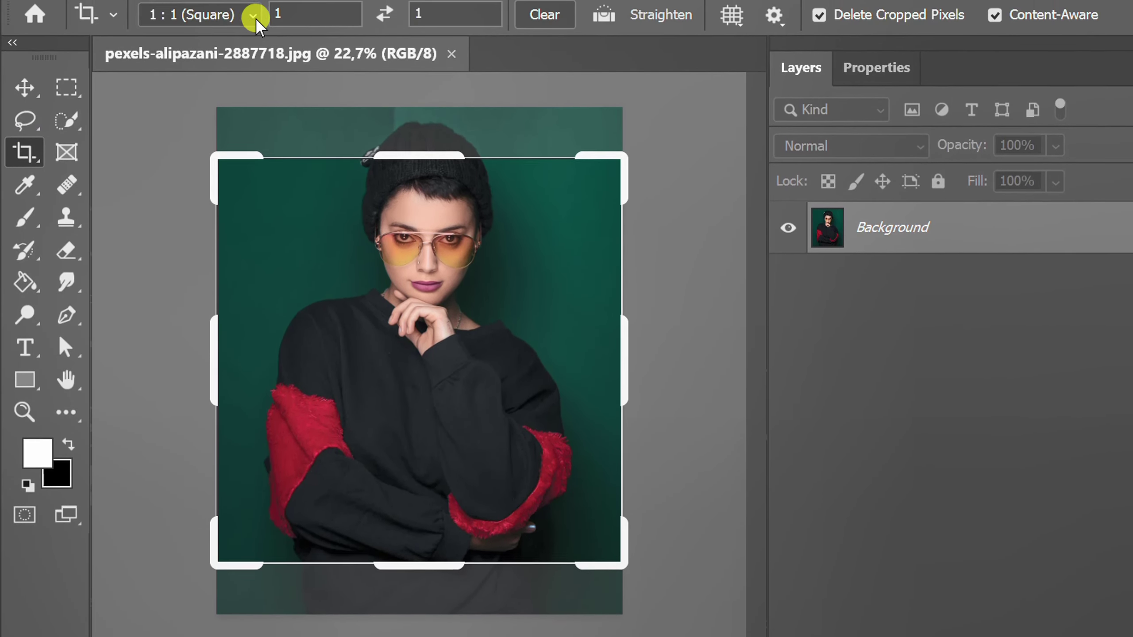
{"action": "left_click", "coordinate": [255, 15]}
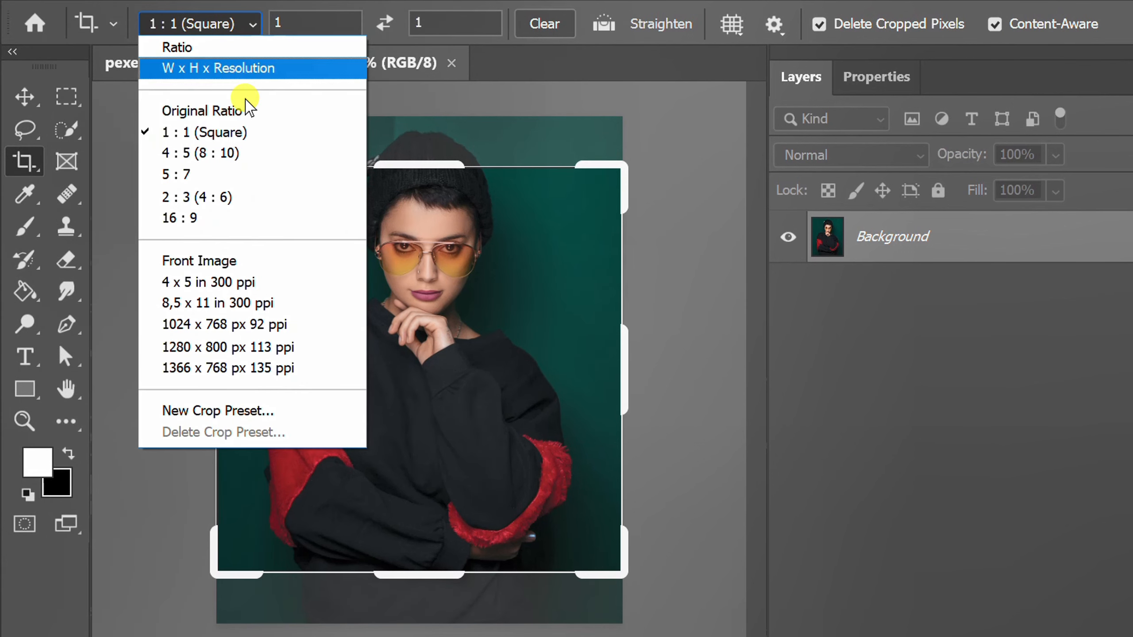
{"action": "left_click", "coordinate": [242, 132]}
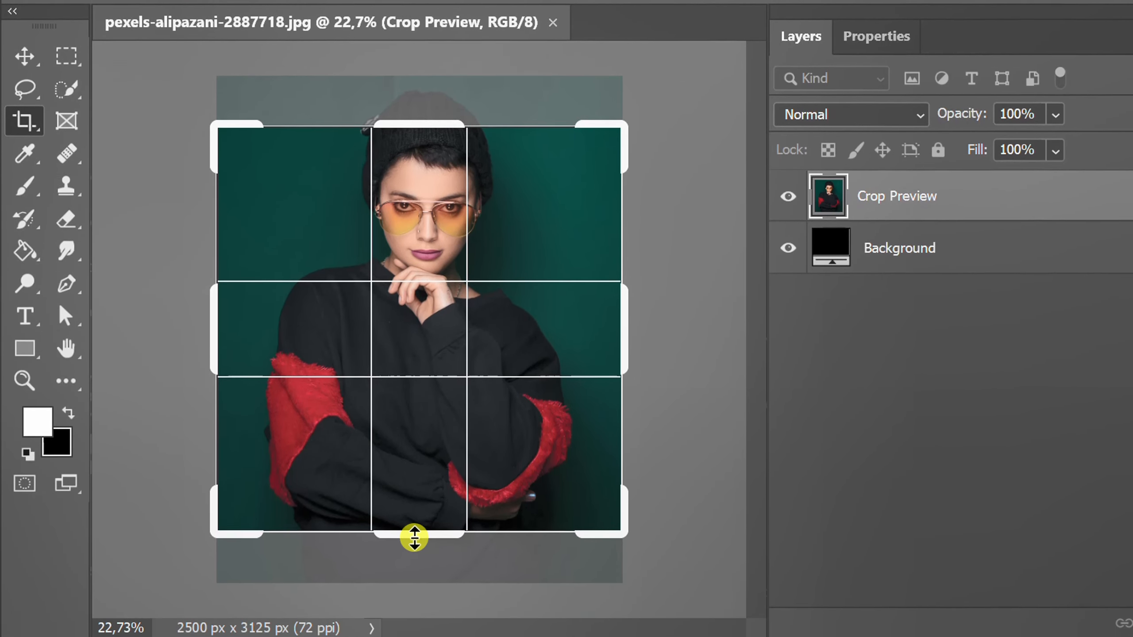
- Extend the square crop past the photo's sides and apply it with Content-Aware fill
{"action": "left_click_drag", "start_coordinate": [419, 559], "coordinate": [420, 585]}
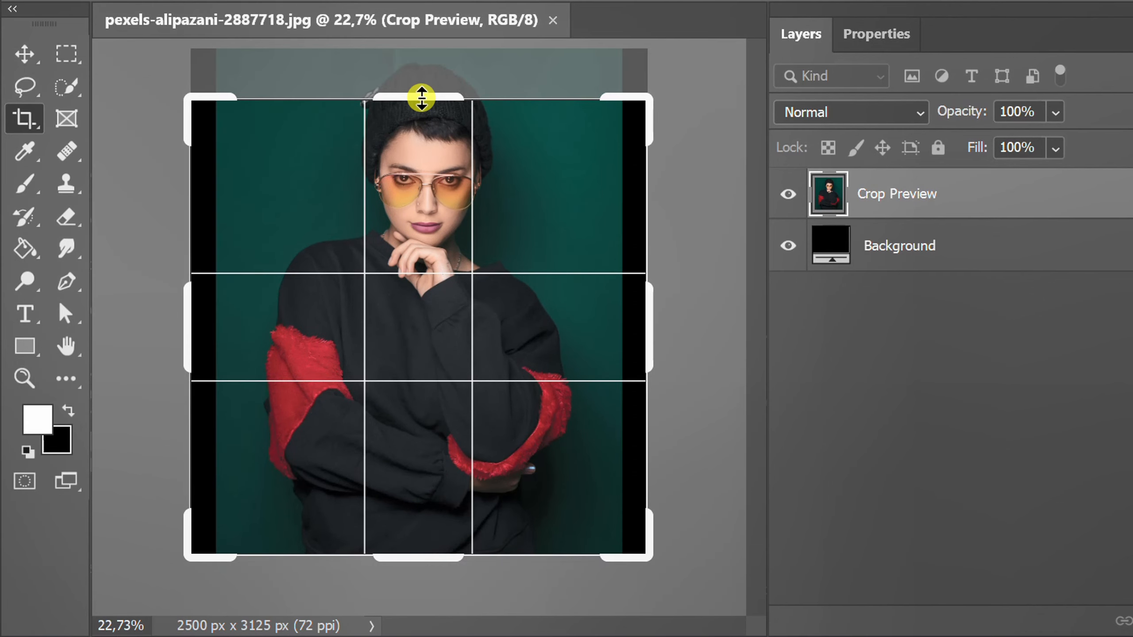
{"action": "left_click_drag", "start_coordinate": [420, 98], "coordinate": [420, 71]}
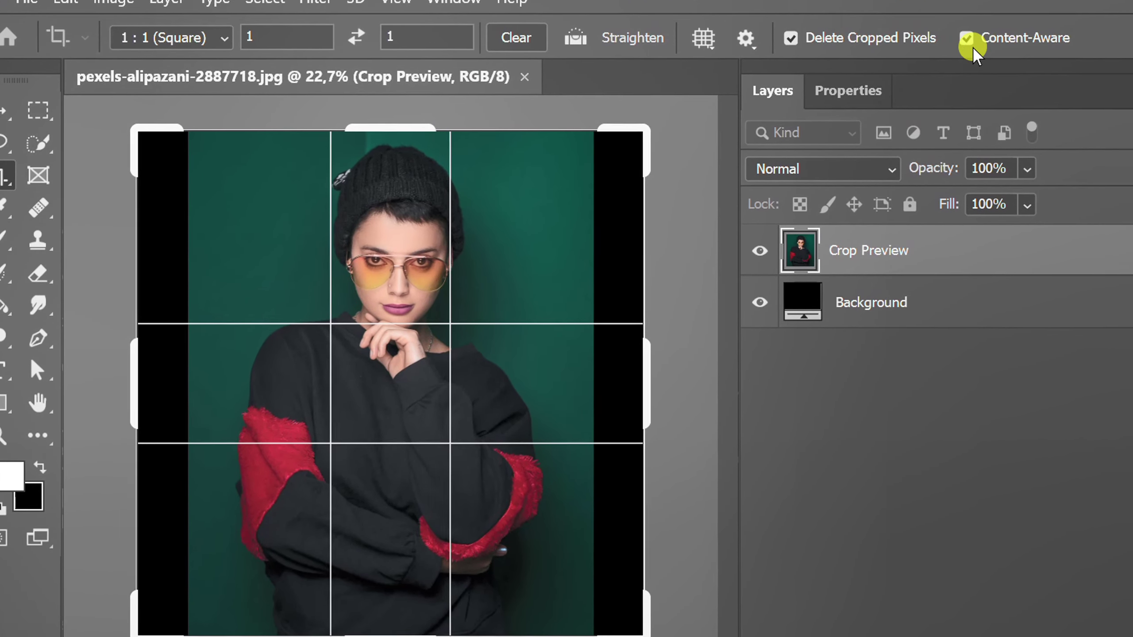
{"action": "left_click", "coordinate": [967, 39]}
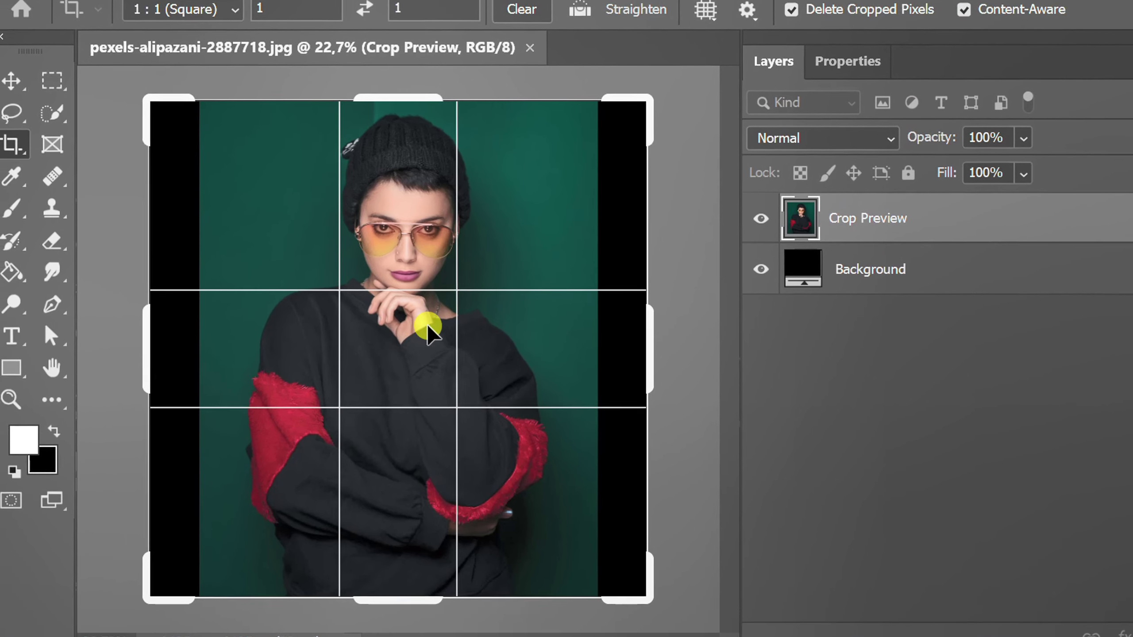
{"action": "key", "text": "Return"}
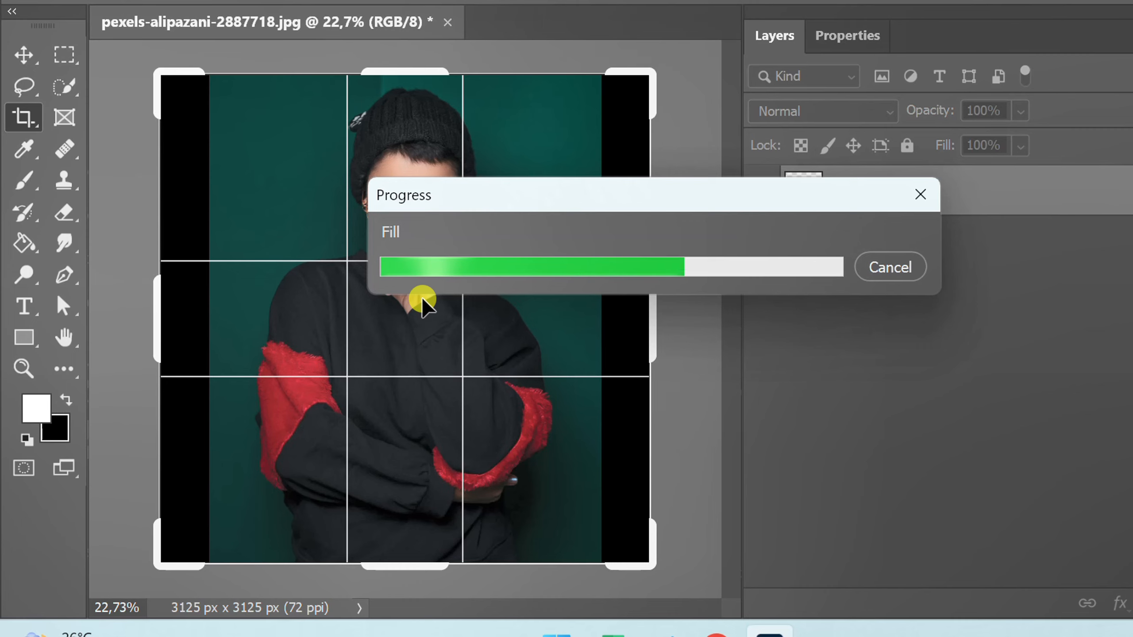
- Duplicate the photo to Layer 1 and mask it to the woman via Select Subject
{"action": "key", "text": "ctrl+j"}
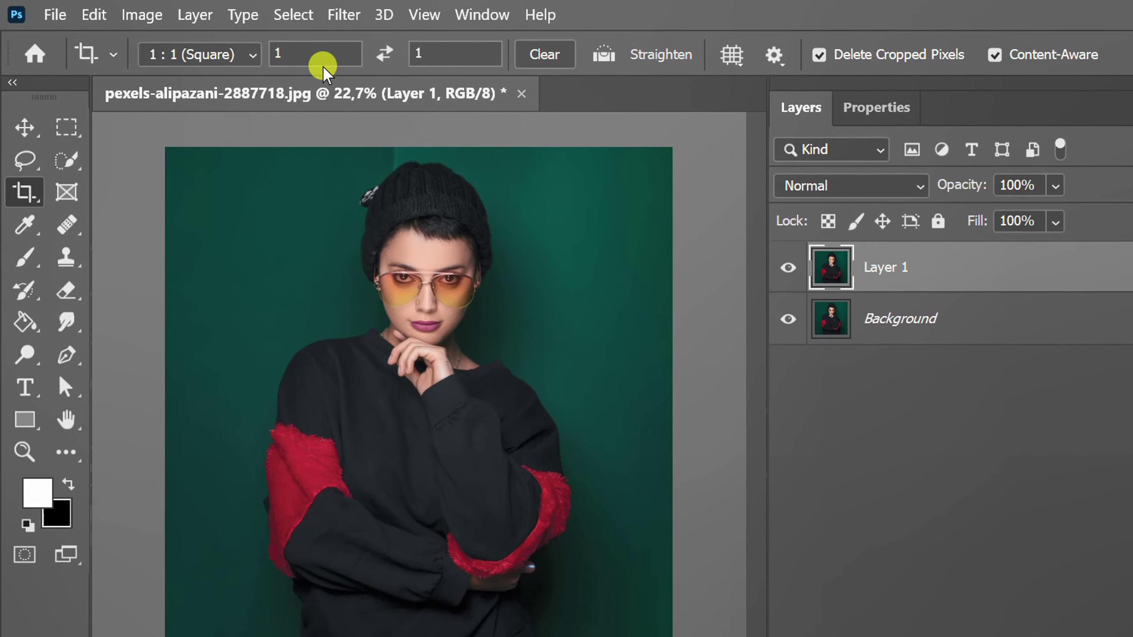
{"action": "left_click", "coordinate": [293, 15]}
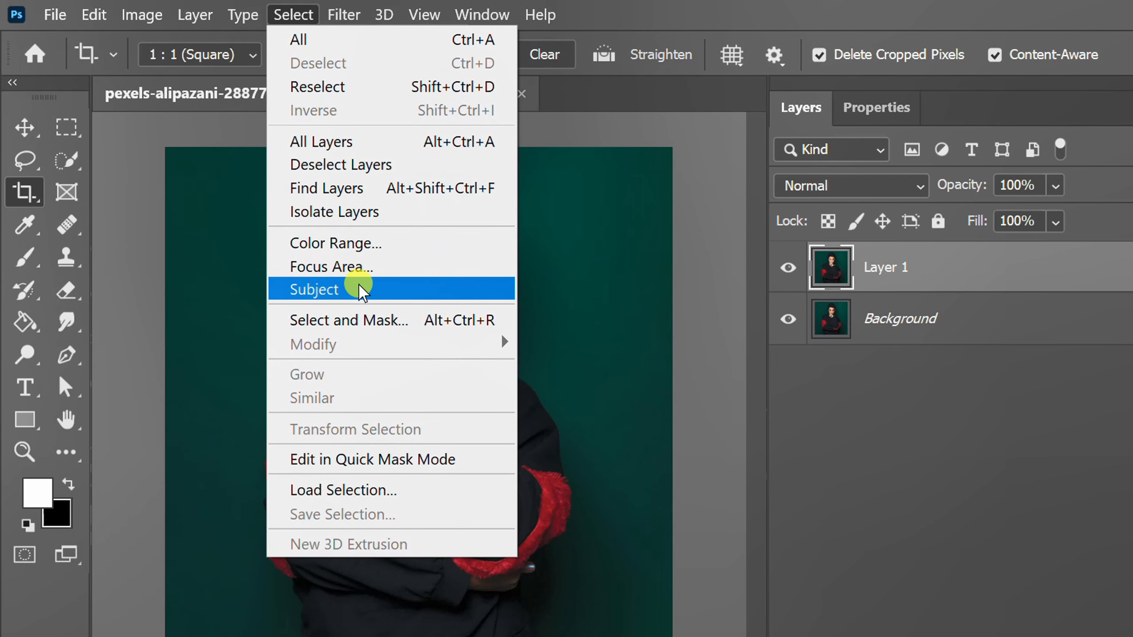
{"action": "left_click", "coordinate": [376, 291]}
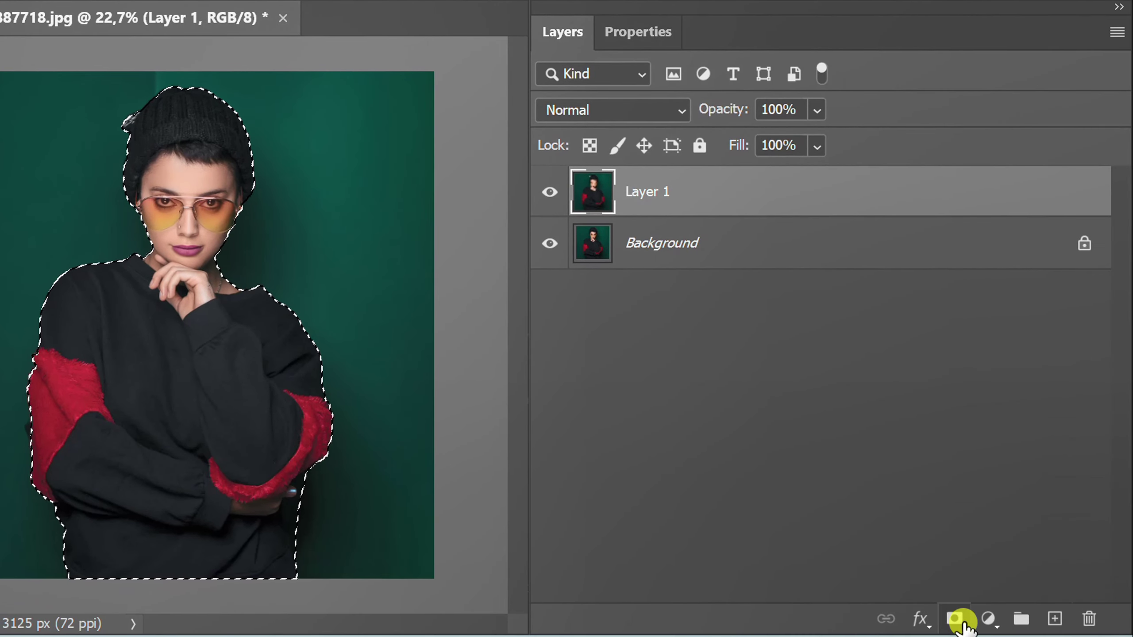
{"action": "left_click", "coordinate": [954, 621]}
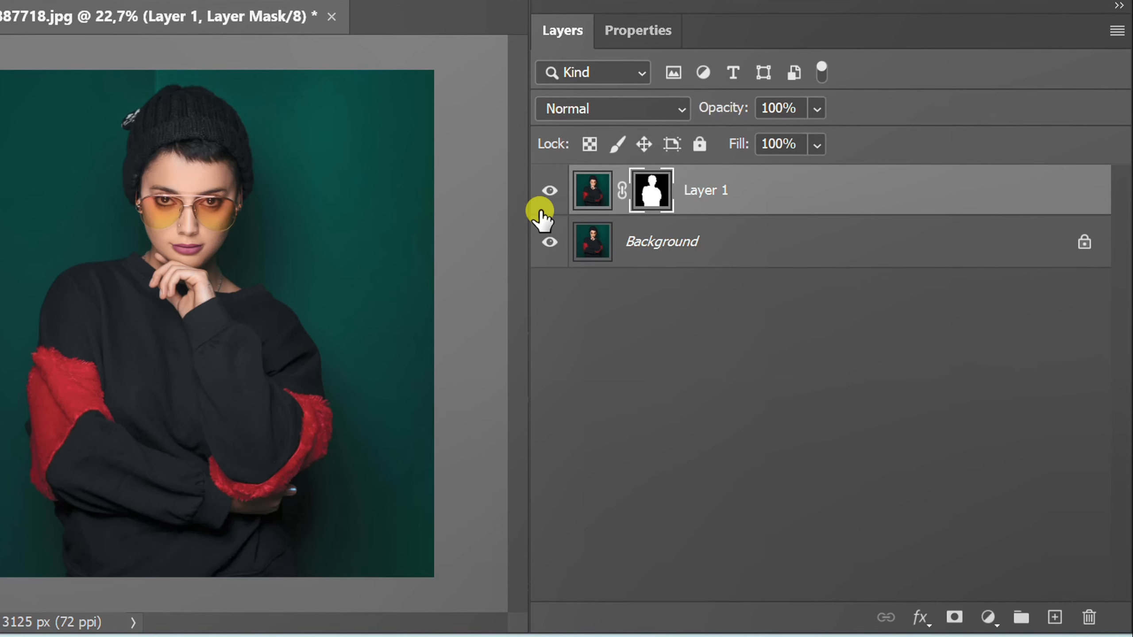
- Hide the masked Layer 1 and add an empty Layer 2 above Background
{"action": "left_click", "coordinate": [548, 191]}
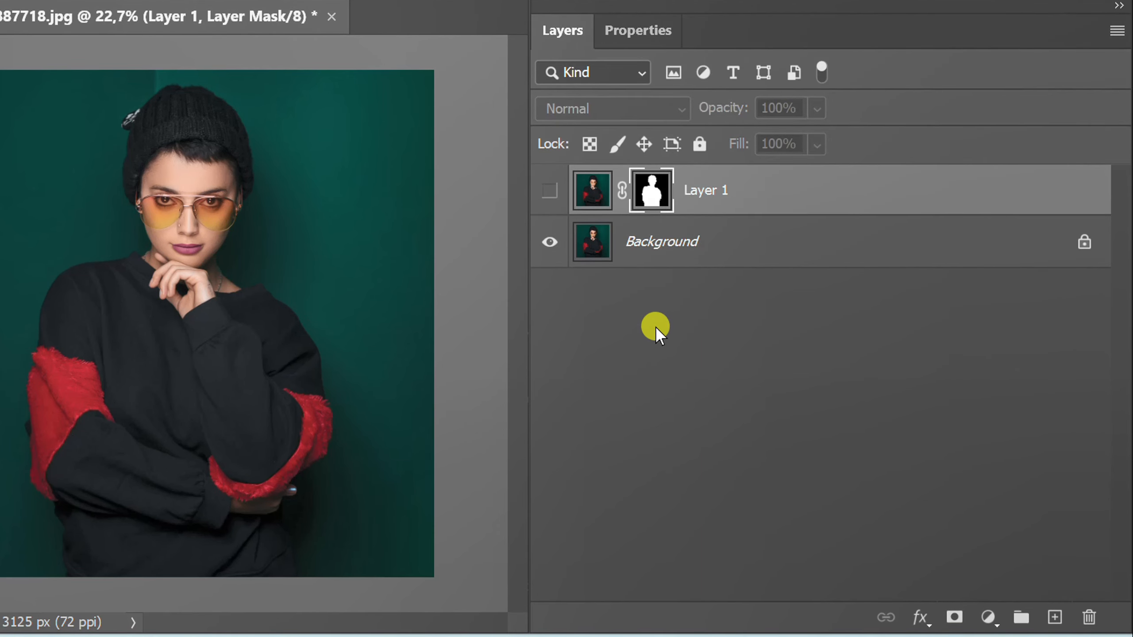
{"action": "left_click", "coordinate": [743, 248]}
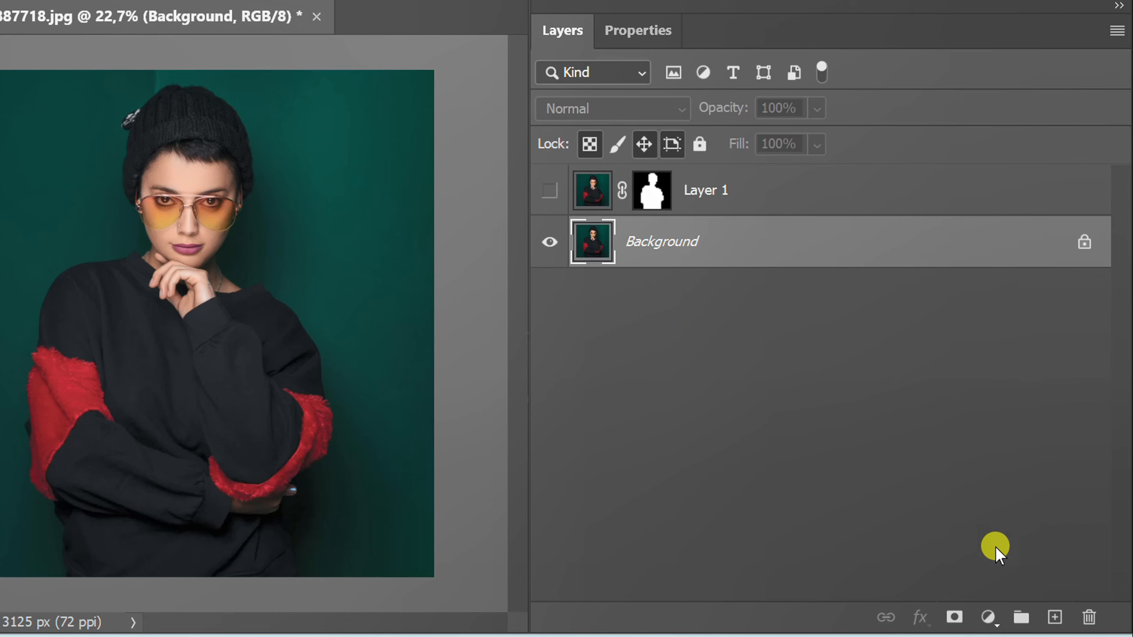
{"action": "left_click", "coordinate": [1054, 617]}
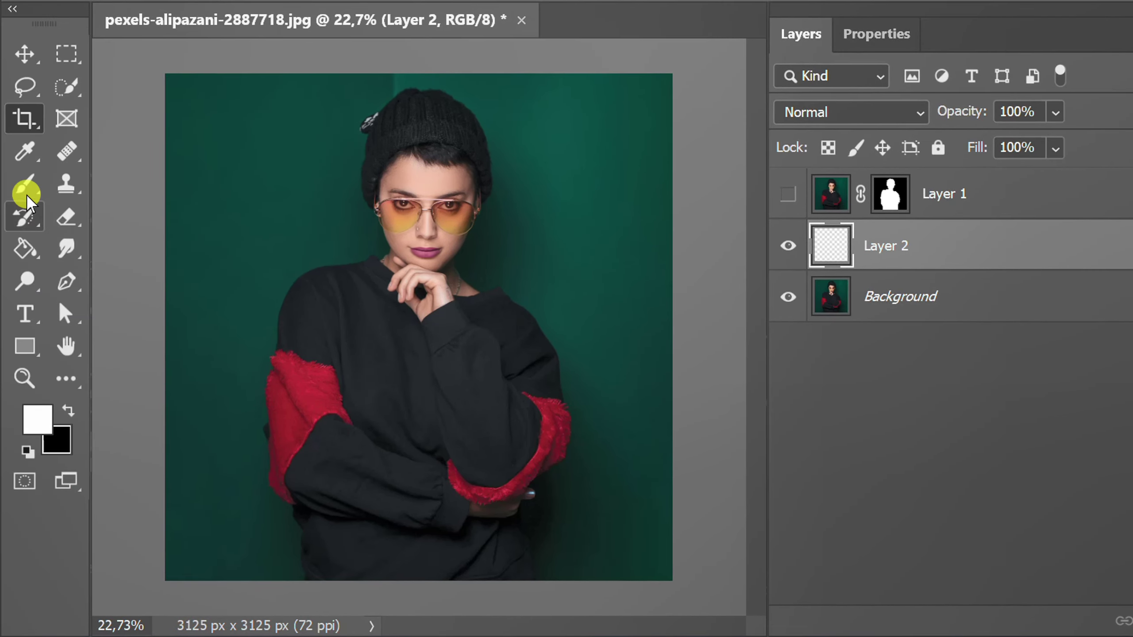
- Set the hard round brush size to 35 px
{"action": "right_click", "coordinate": [24, 197]}
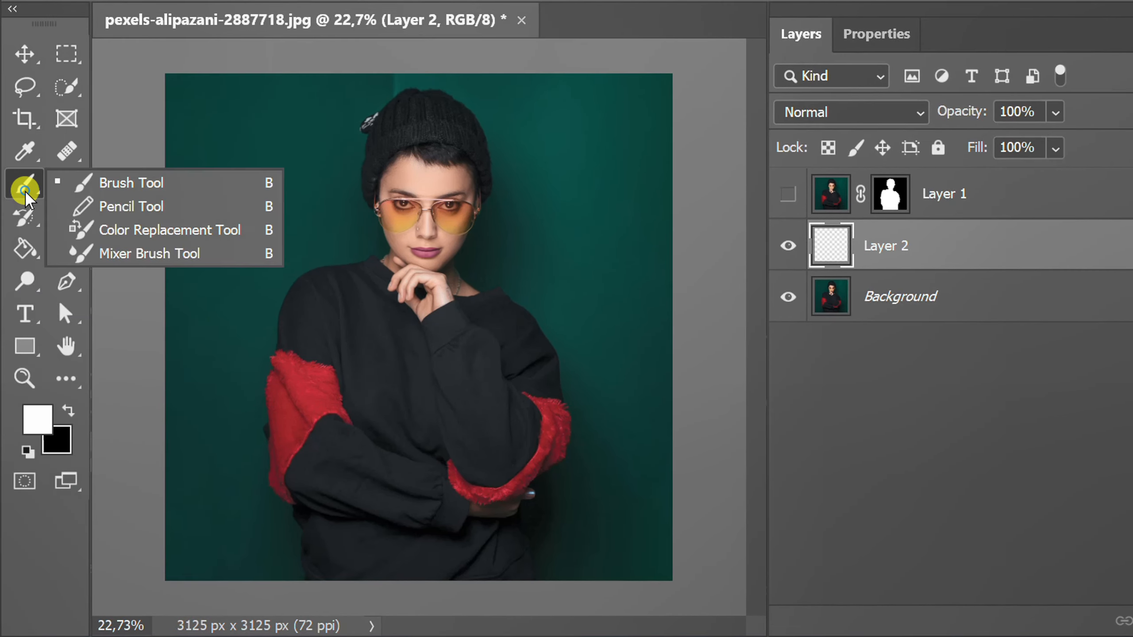
{"action": "left_click", "coordinate": [142, 184]}
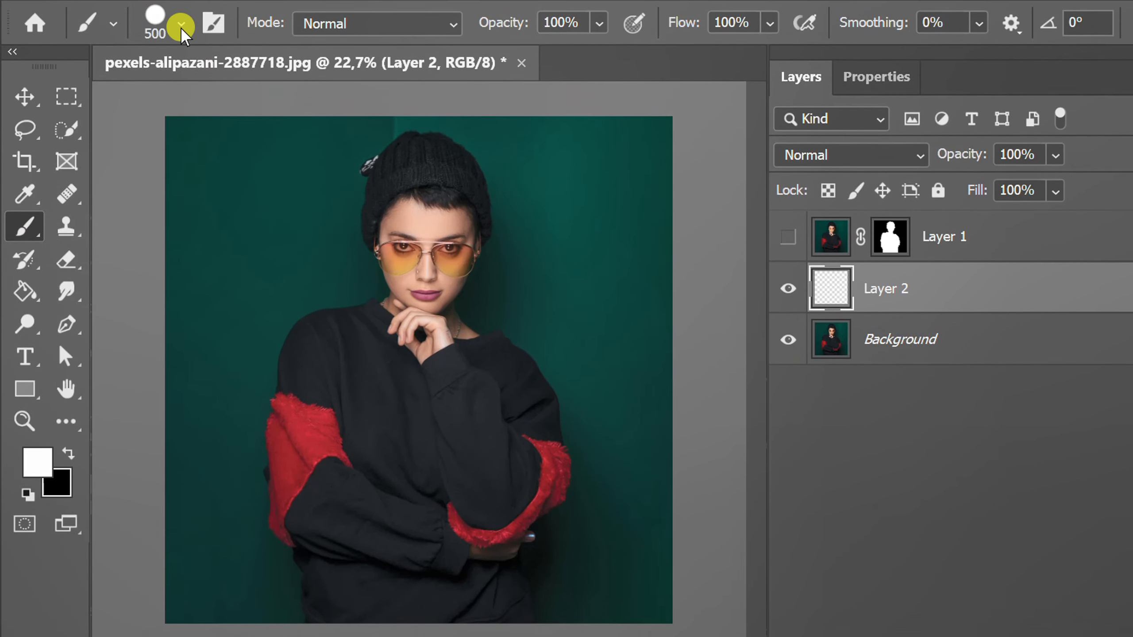
{"action": "left_click", "coordinate": [180, 25]}
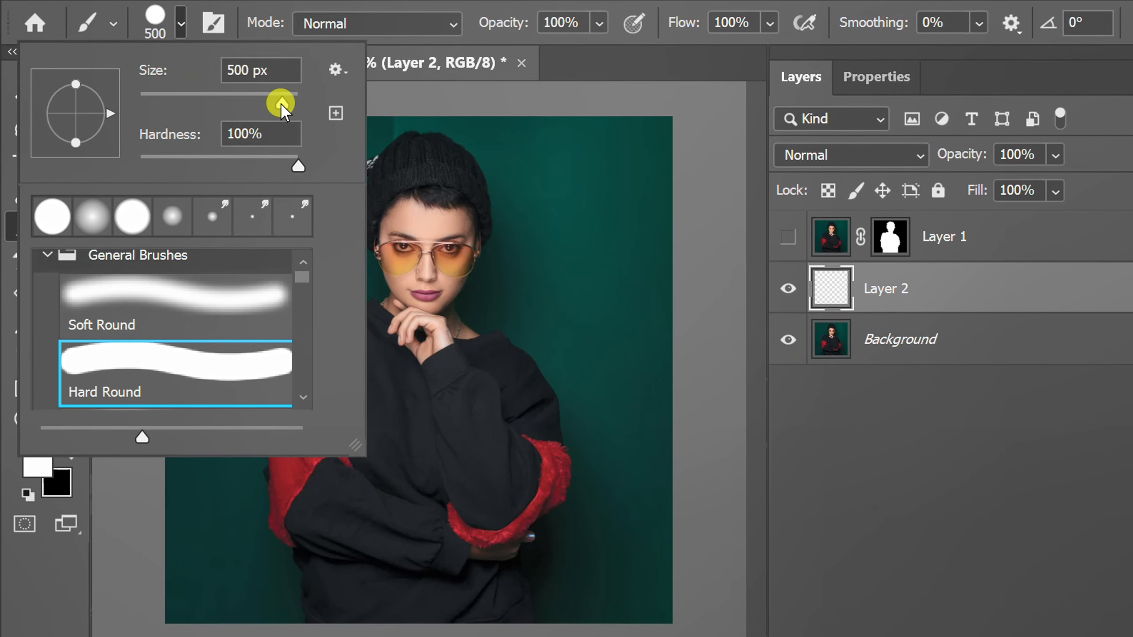
{"action": "left_click_drag", "start_coordinate": [281, 105], "coordinate": [170, 105]}
{"action": "double_click", "coordinate": [249, 71]}
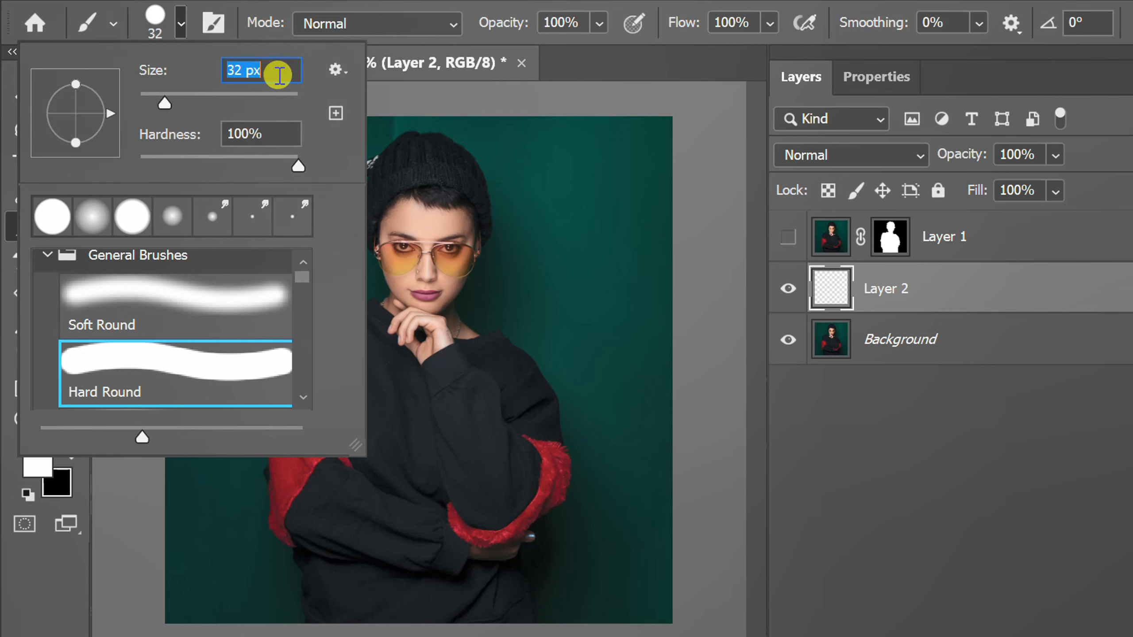
{"action": "key", "text": "Up"}
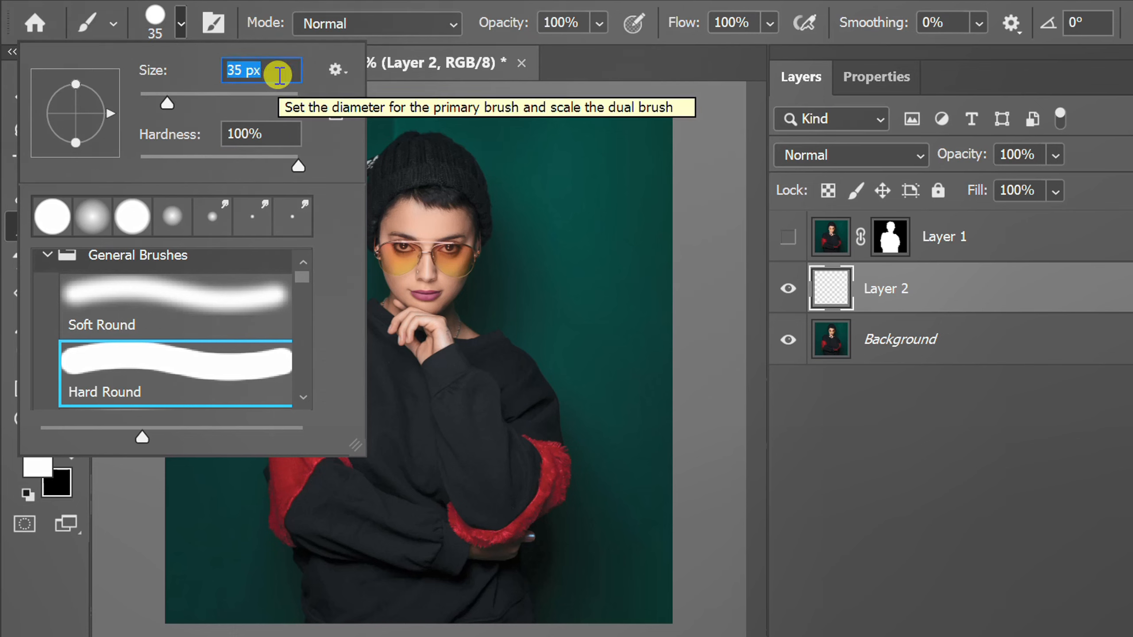
{"action": "left_click", "coordinate": [284, 168]}
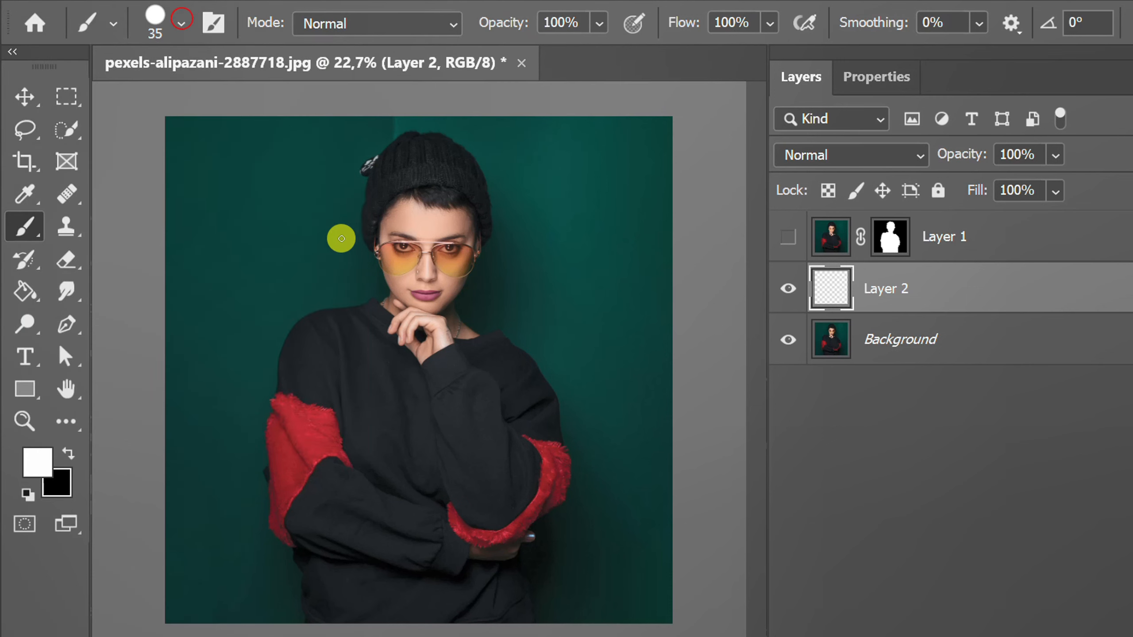
- Paint a trial stroke across her face on Layer 2 and undo it
{"action": "left_click_drag", "start_coordinate": [303, 234], "coordinate": [587, 257]}
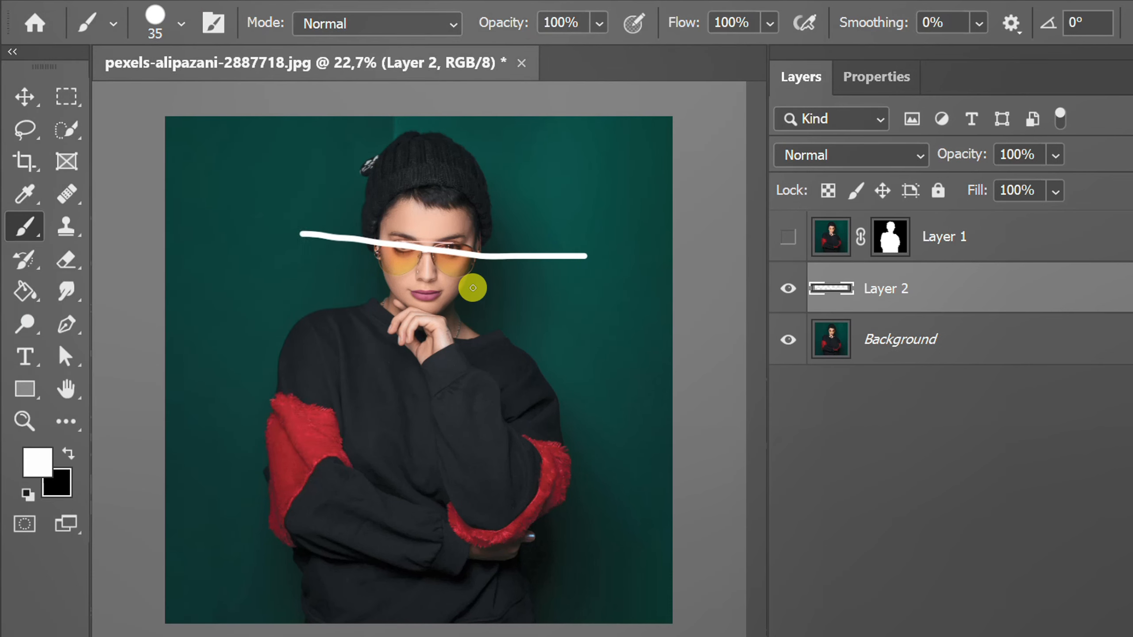
{"action": "key", "text": "ctrl+z"}
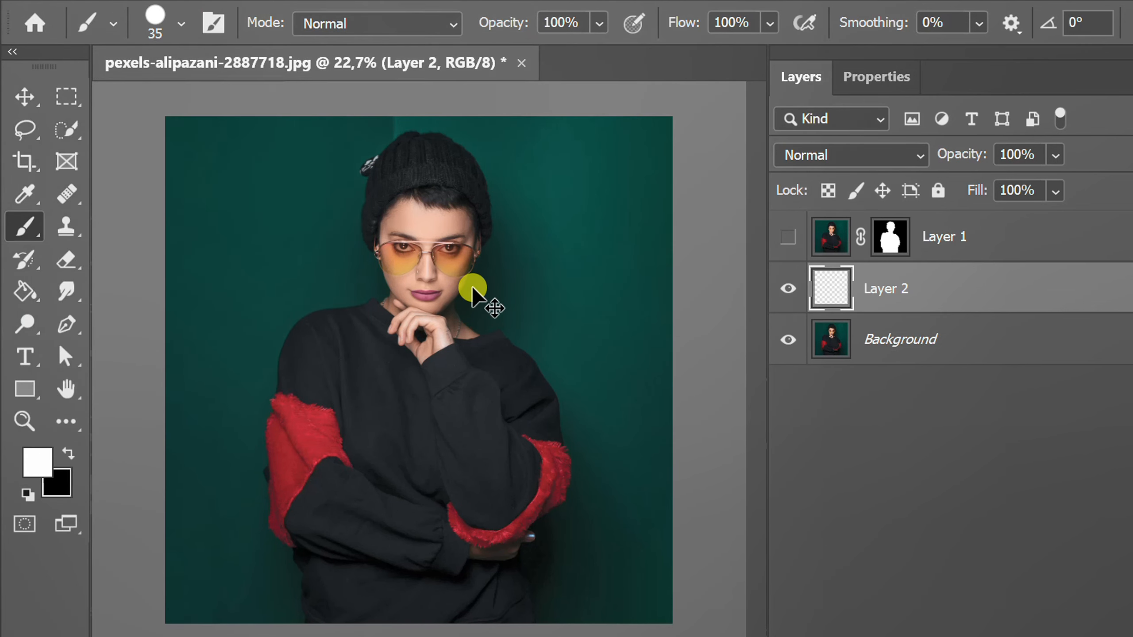
- Draw a closed three-point Pen path around the woman's face and chin on Layer 2
{"action": "right_click", "coordinate": [71, 324]}
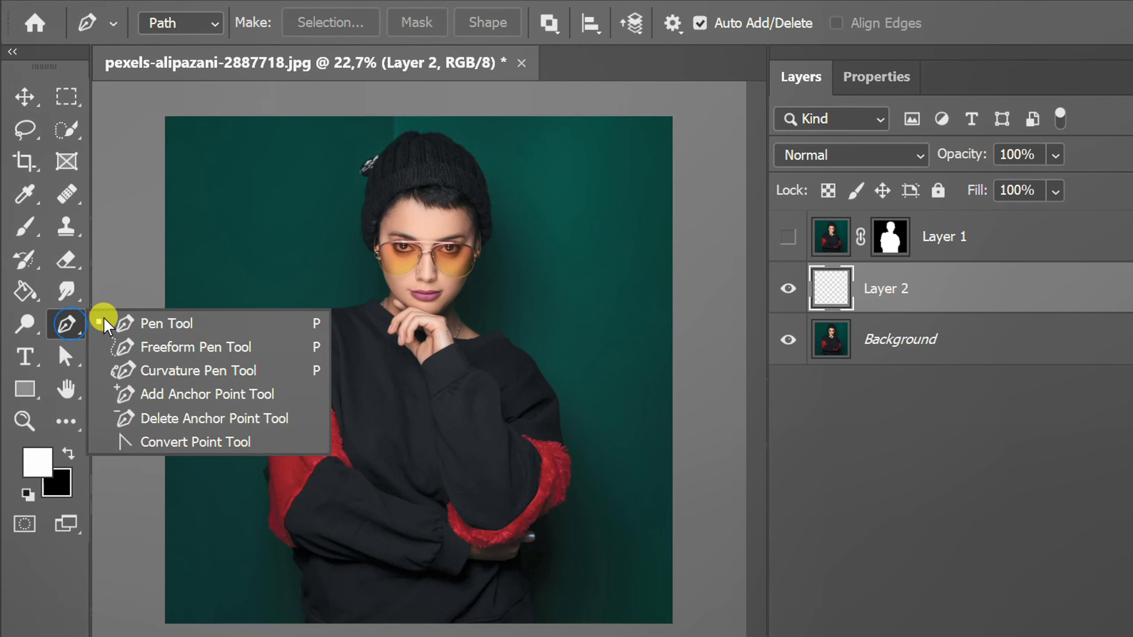
{"action": "left_click", "coordinate": [202, 325]}
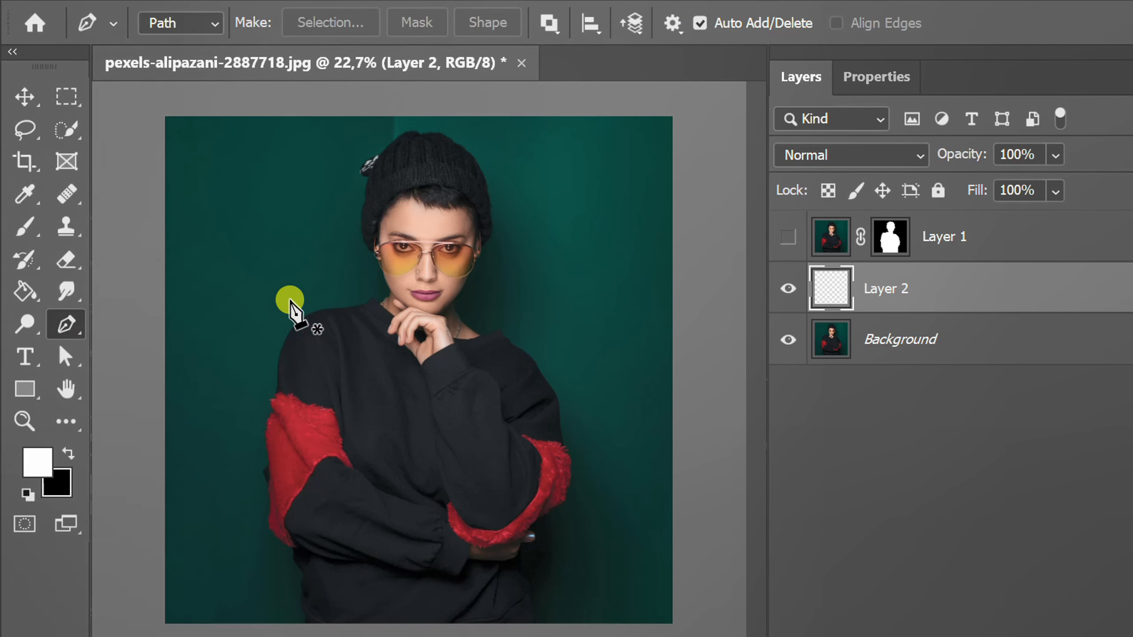
{"action": "left_click", "coordinate": [294, 222]}
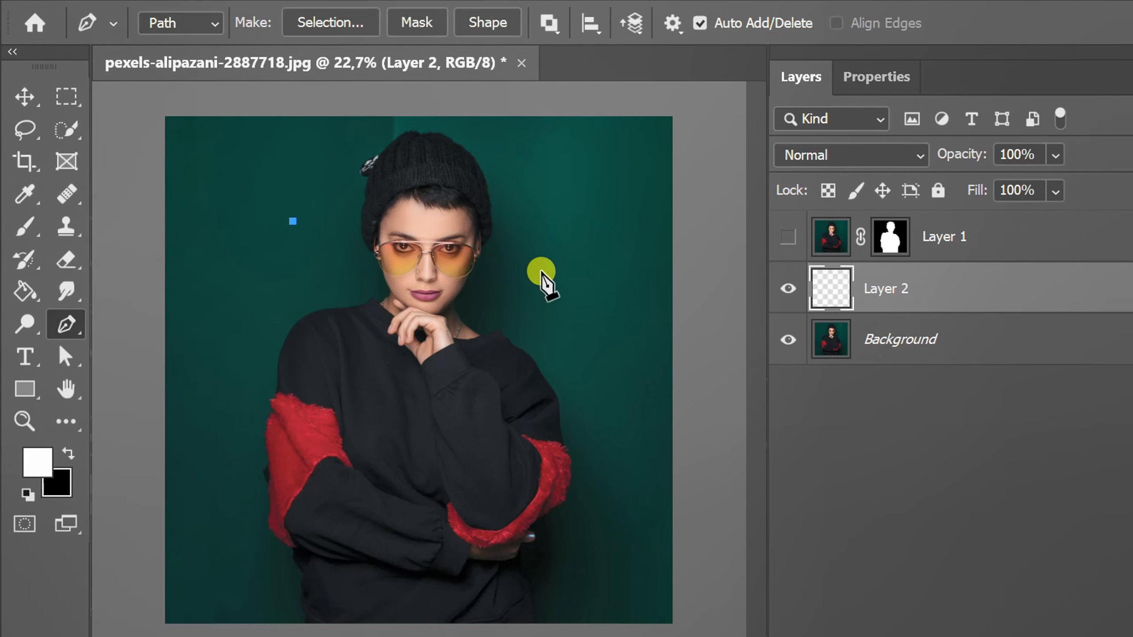
{"action": "left_click", "coordinate": [551, 257]}
{"action": "left_click", "coordinate": [380, 394]}
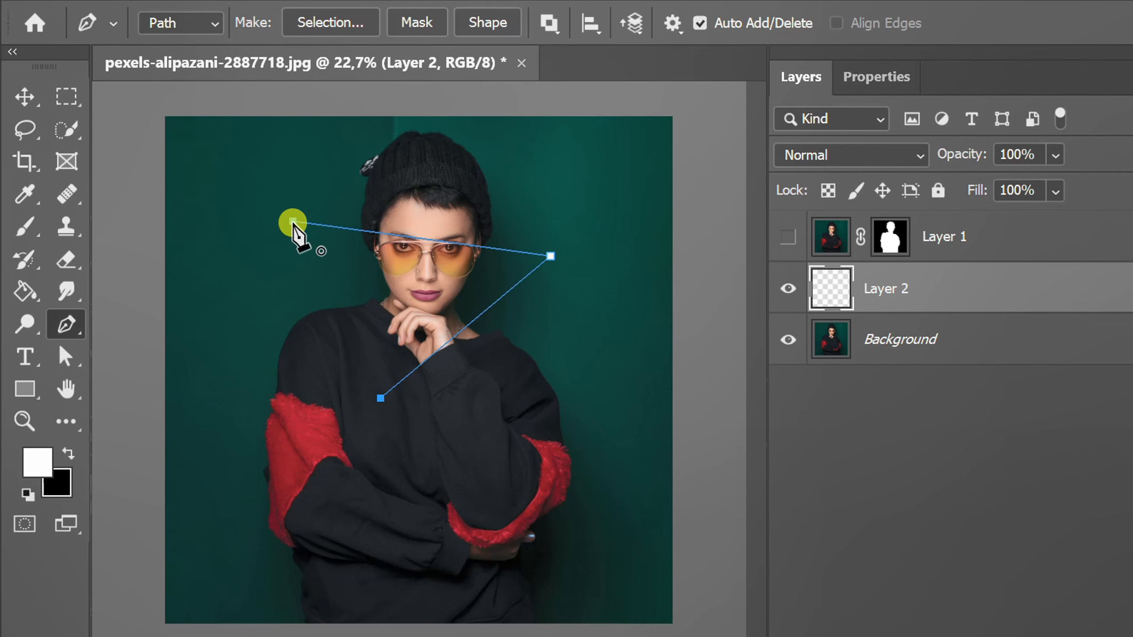
{"action": "left_click", "coordinate": [294, 224]}
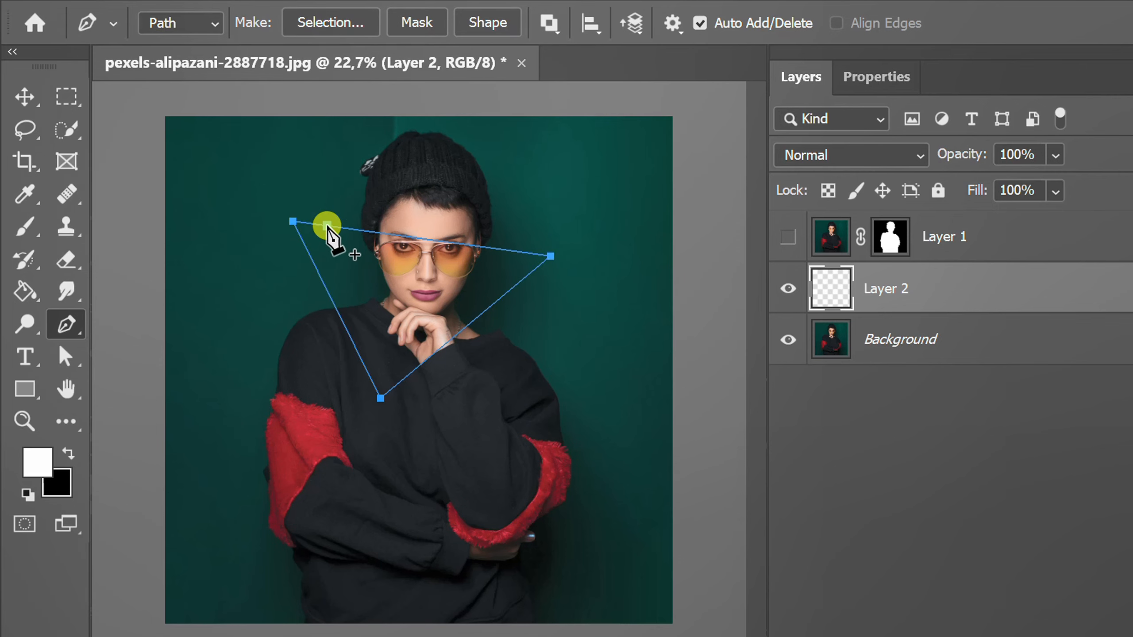
{"action": "right_click", "coordinate": [327, 229]}
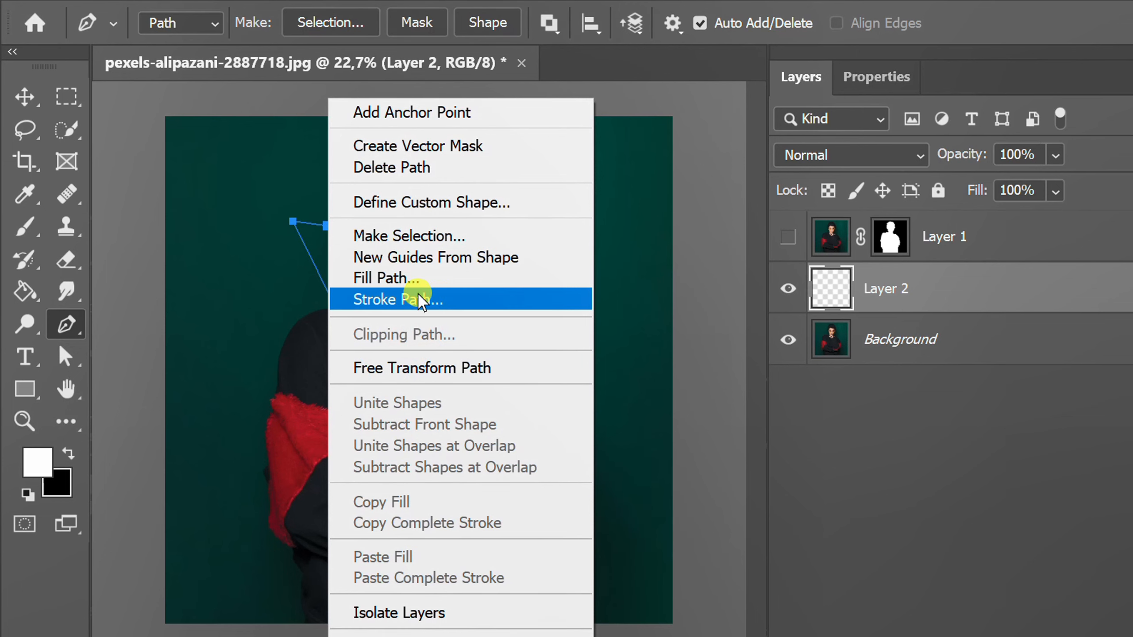
- Stroke the triangle path with the white brush, then delete the path
{"action": "left_click", "coordinate": [465, 300]}
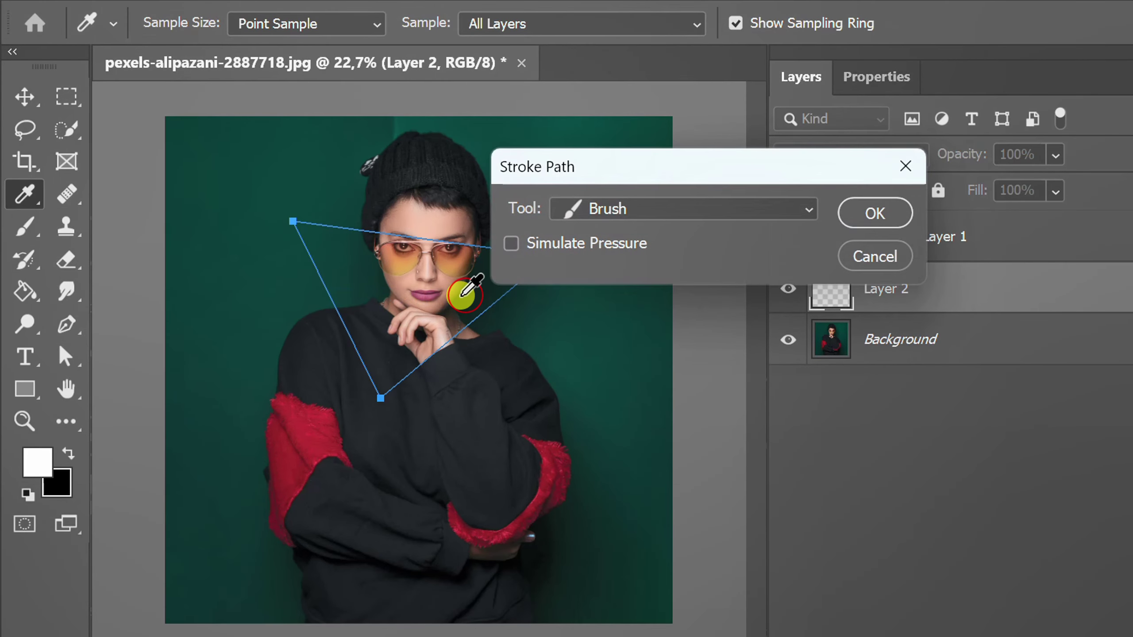
{"action": "left_click", "coordinate": [678, 208]}
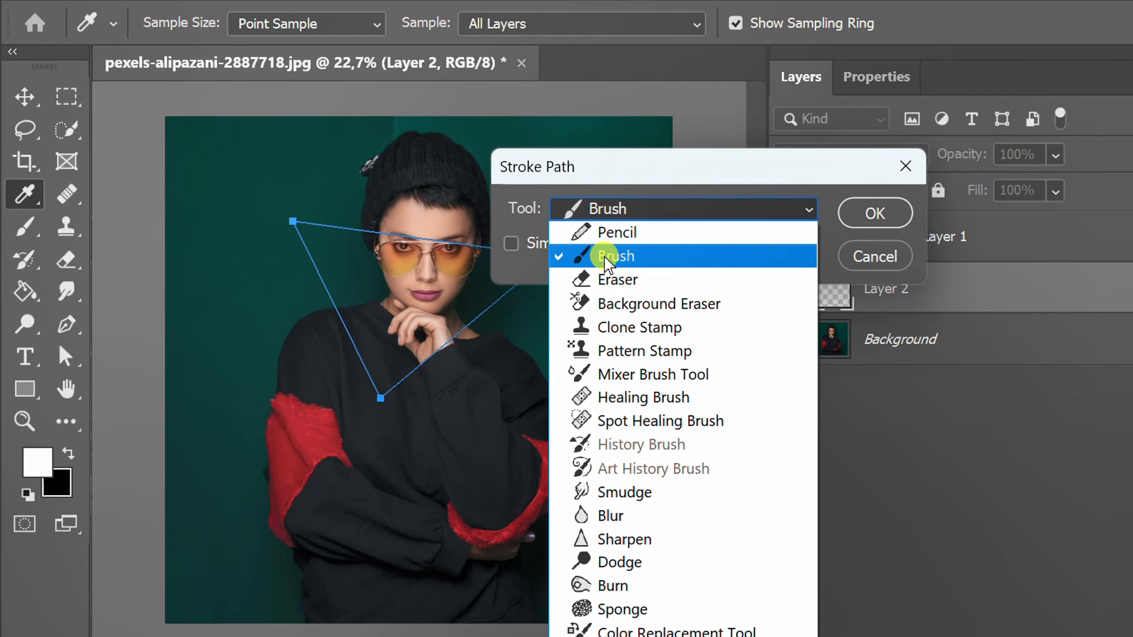
{"action": "left_click", "coordinate": [657, 258]}
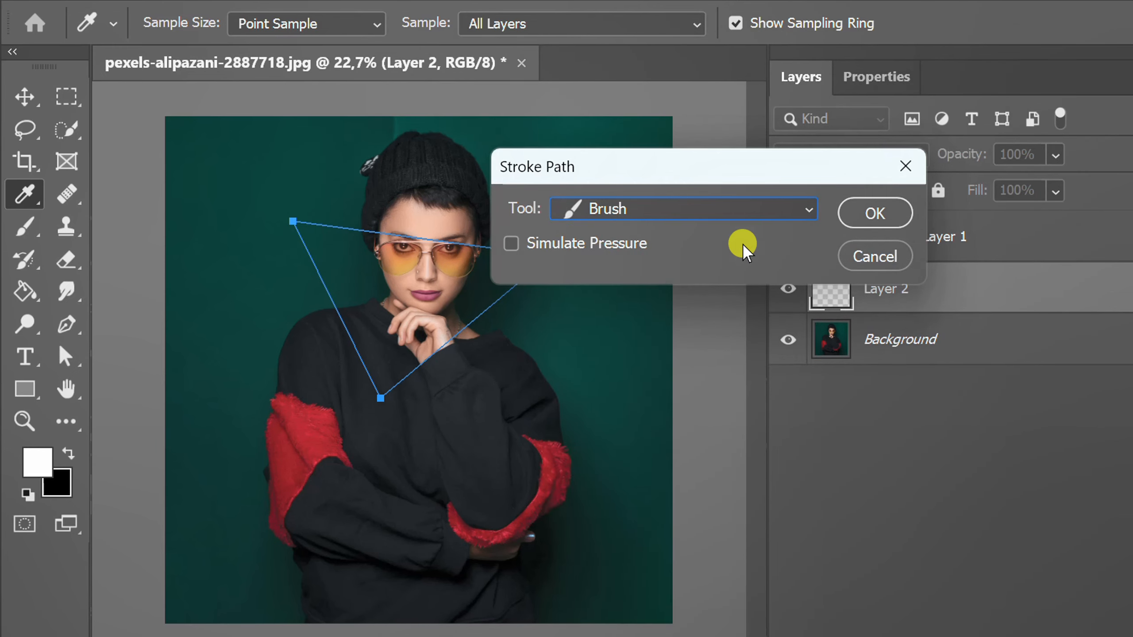
{"action": "left_click", "coordinate": [875, 214]}
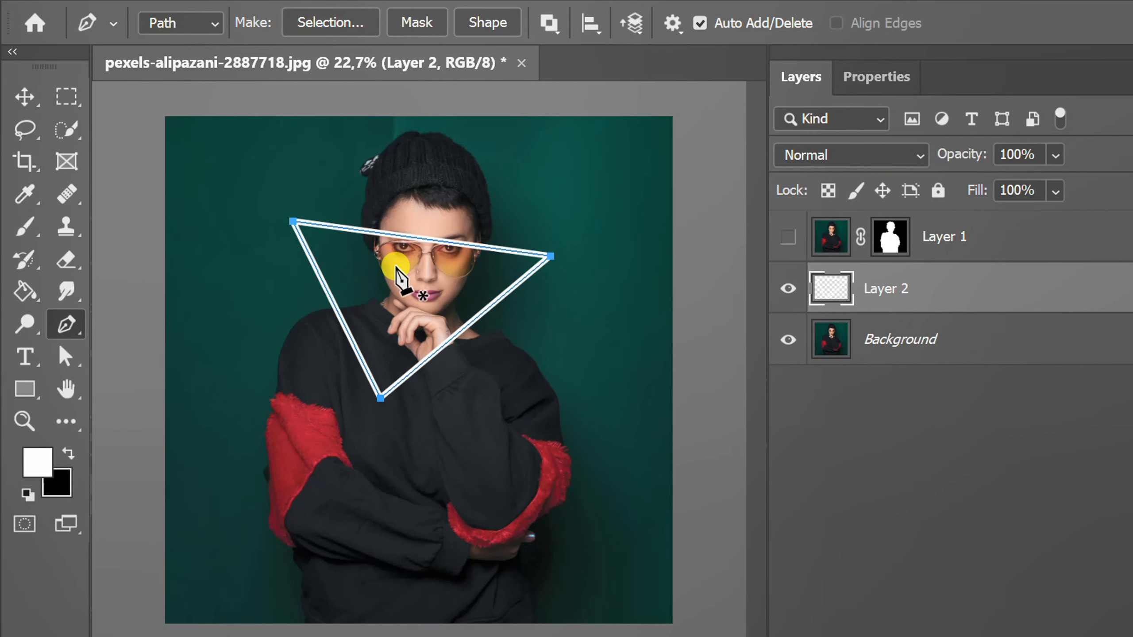
{"action": "scroll", "coordinate": [398, 274], "scroll_direction": "up", "scroll_amount": 3}
{"action": "key", "text": "Delete"}
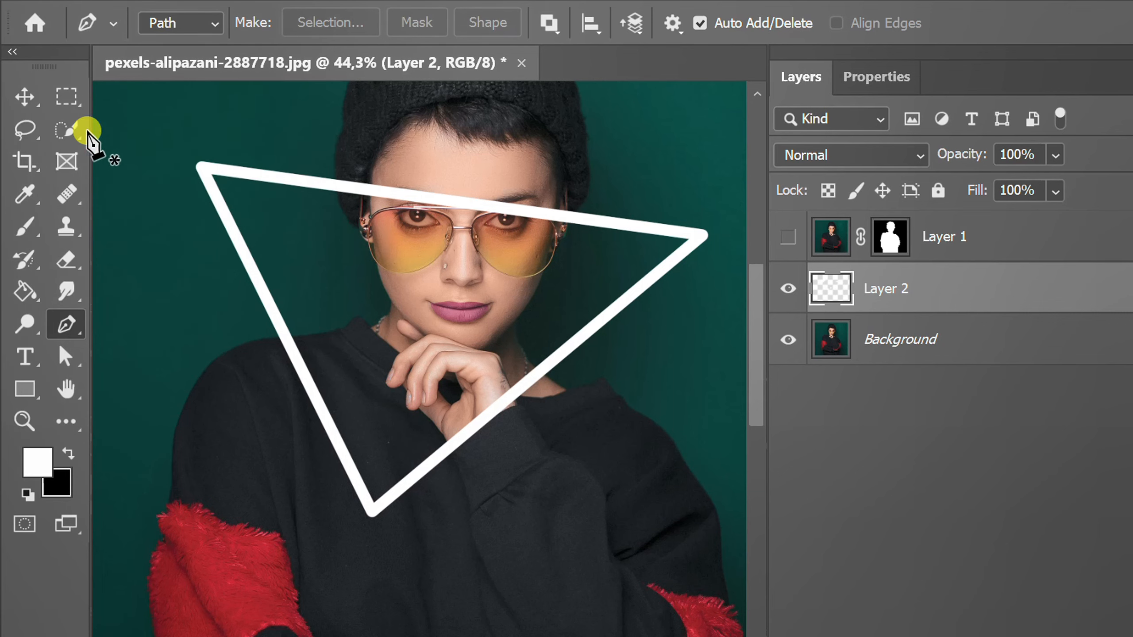
{"action": "left_click", "coordinate": [24, 96]}
{"action": "scroll", "coordinate": [366, 325], "scroll_direction": "down", "scroll_amount": 2}
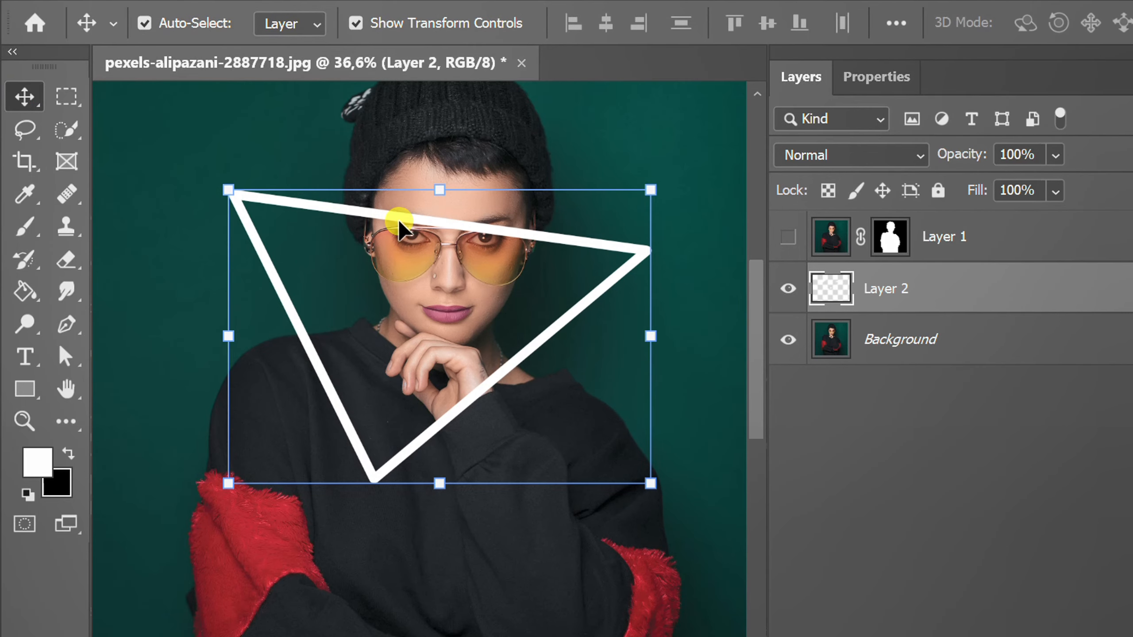
{"action": "left_click_drag", "start_coordinate": [396, 215], "coordinate": [407, 228]}
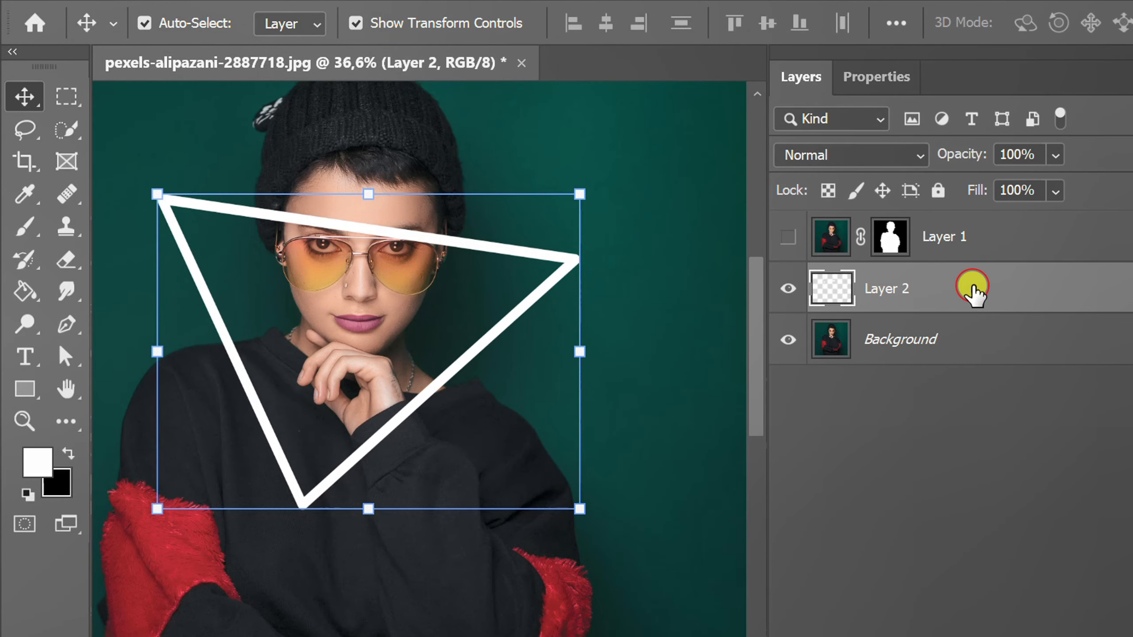
- Add a Color Overlay of cyan #0bf4f7 to Layer 2's triangle outline
{"action": "double_click", "coordinate": [973, 290]}
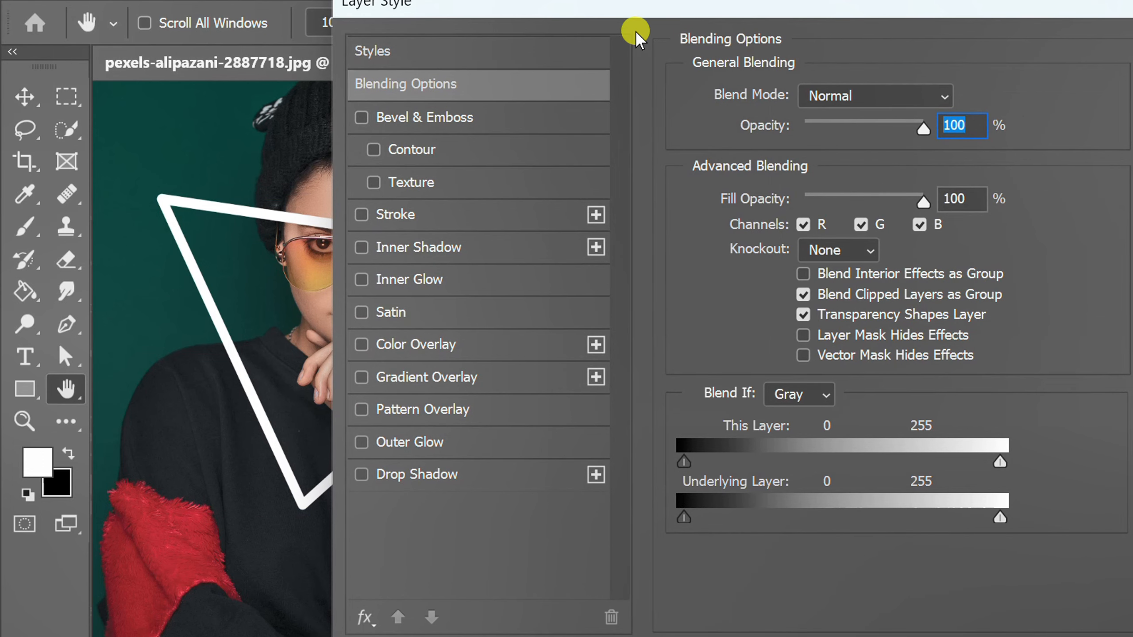
{"action": "left_click_drag", "start_coordinate": [630, 13], "coordinate": [713, 23]}
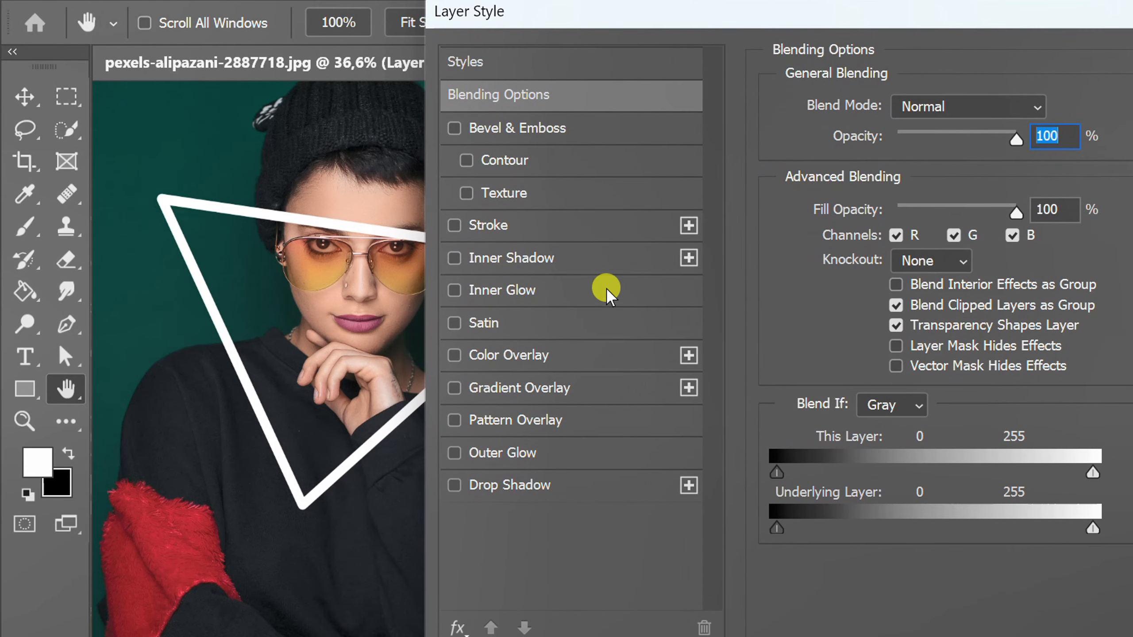
{"action": "left_click", "coordinate": [532, 360]}
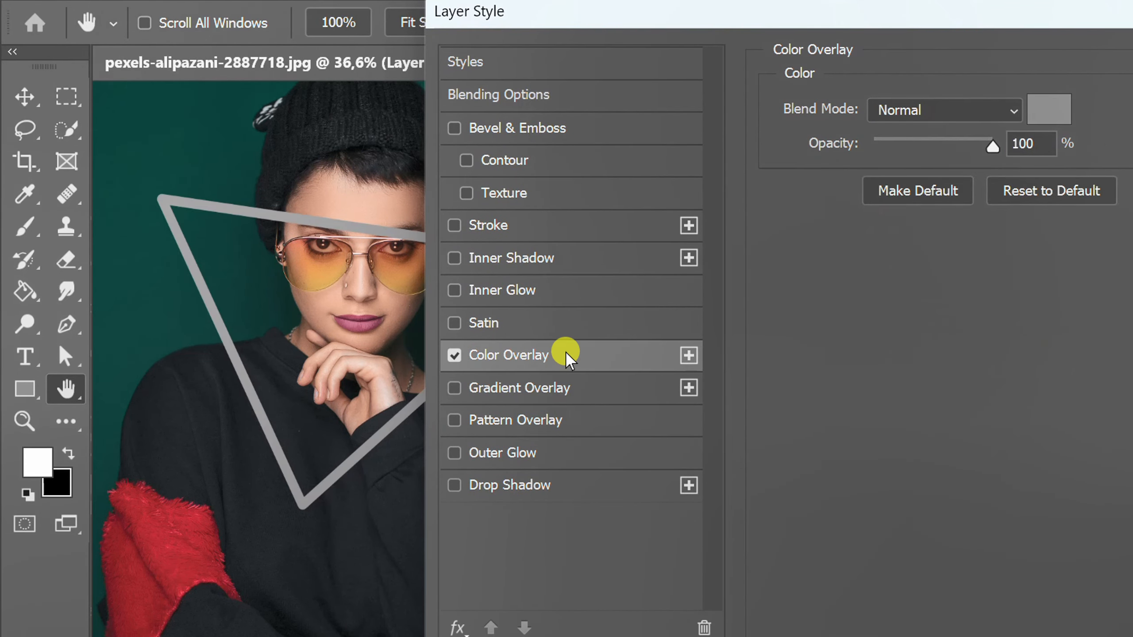
{"action": "left_click", "coordinate": [1049, 110]}
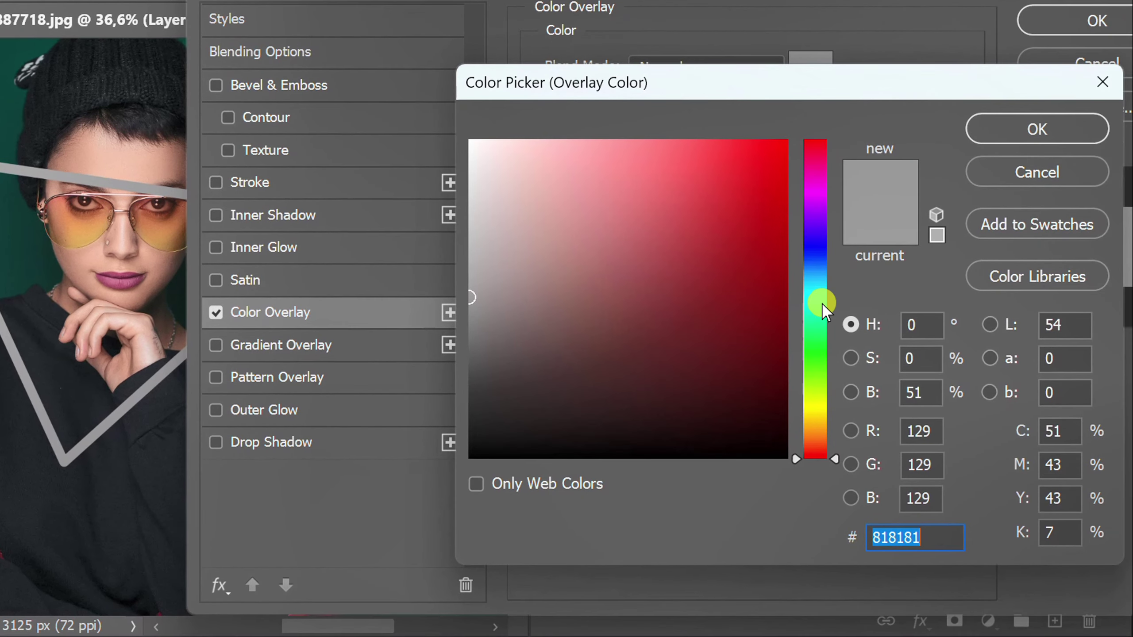
{"action": "left_click", "coordinate": [903, 314]}
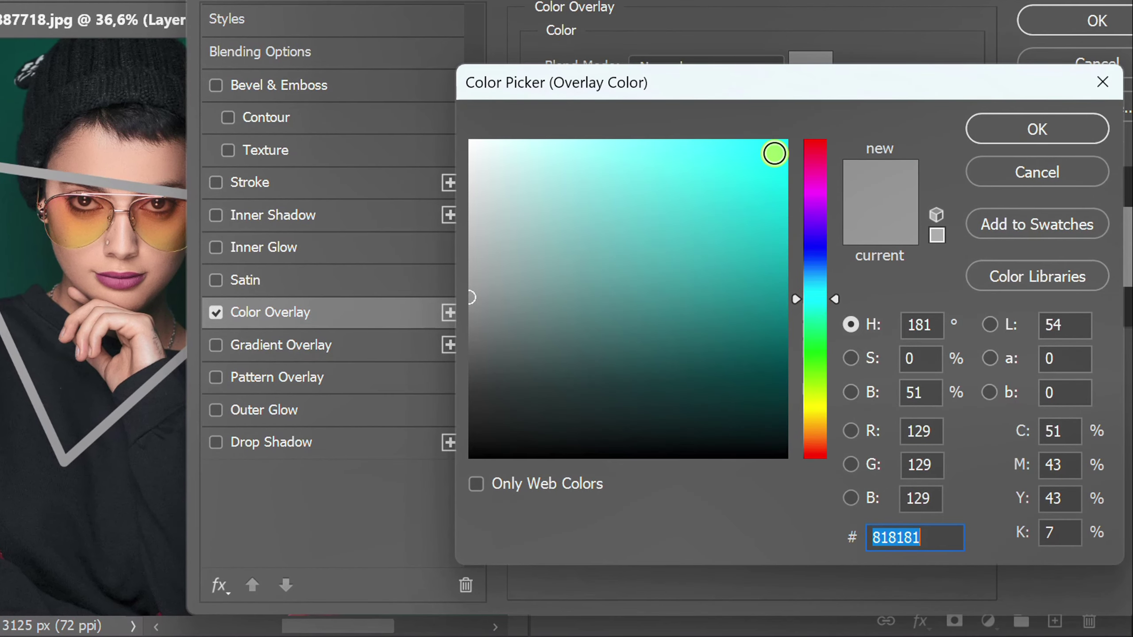
{"action": "left_click", "coordinate": [775, 151]}
{"action": "left_click", "coordinate": [1018, 129]}
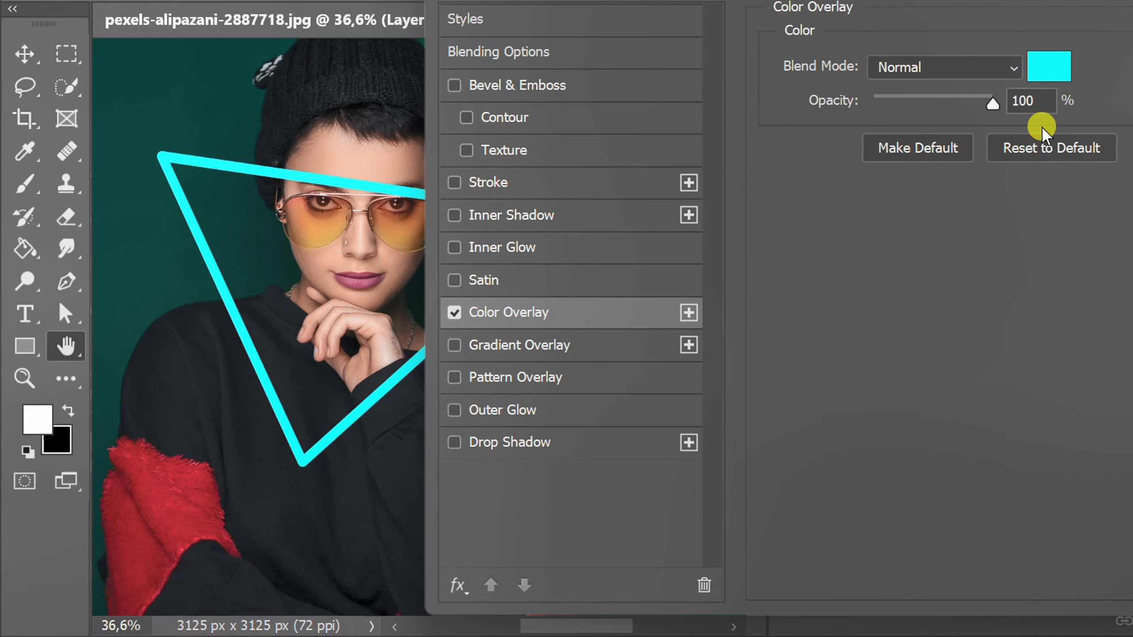
- Enable Inner Glow with Normal blend, 100% opacity and Center source
{"action": "left_click", "coordinate": [518, 247]}
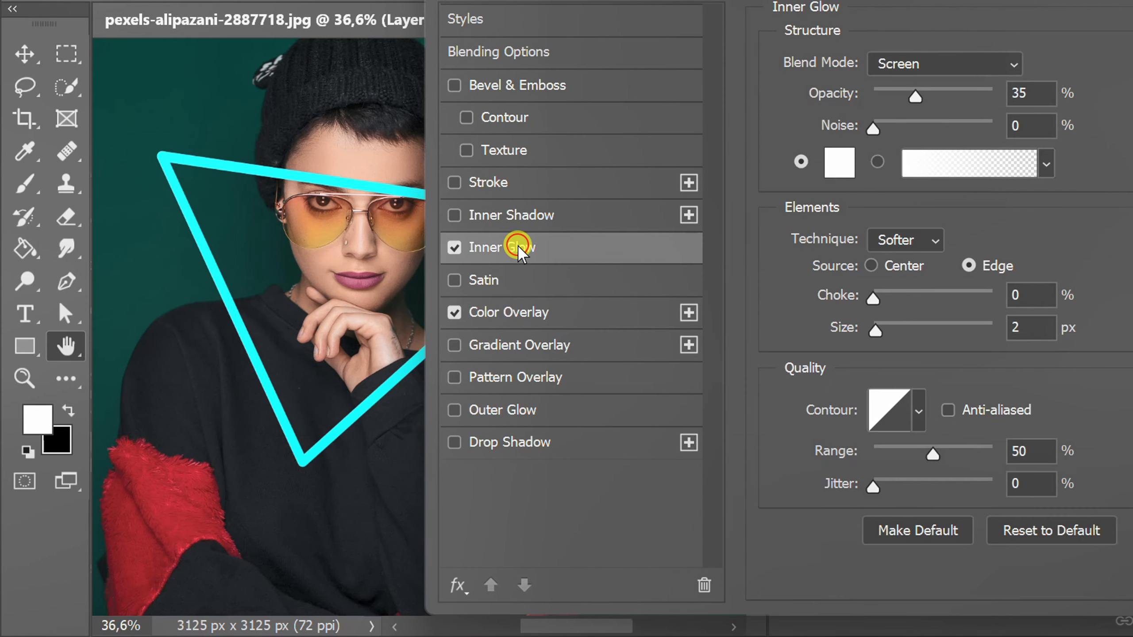
{"action": "left_click", "coordinate": [1010, 63]}
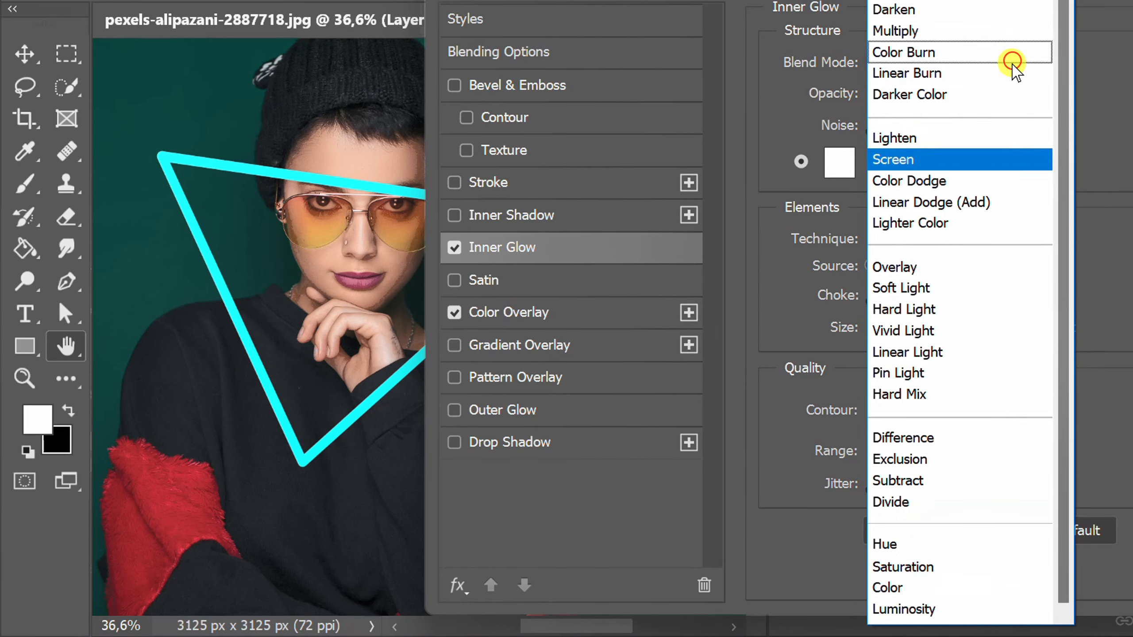
{"action": "left_click", "coordinate": [958, 5]}
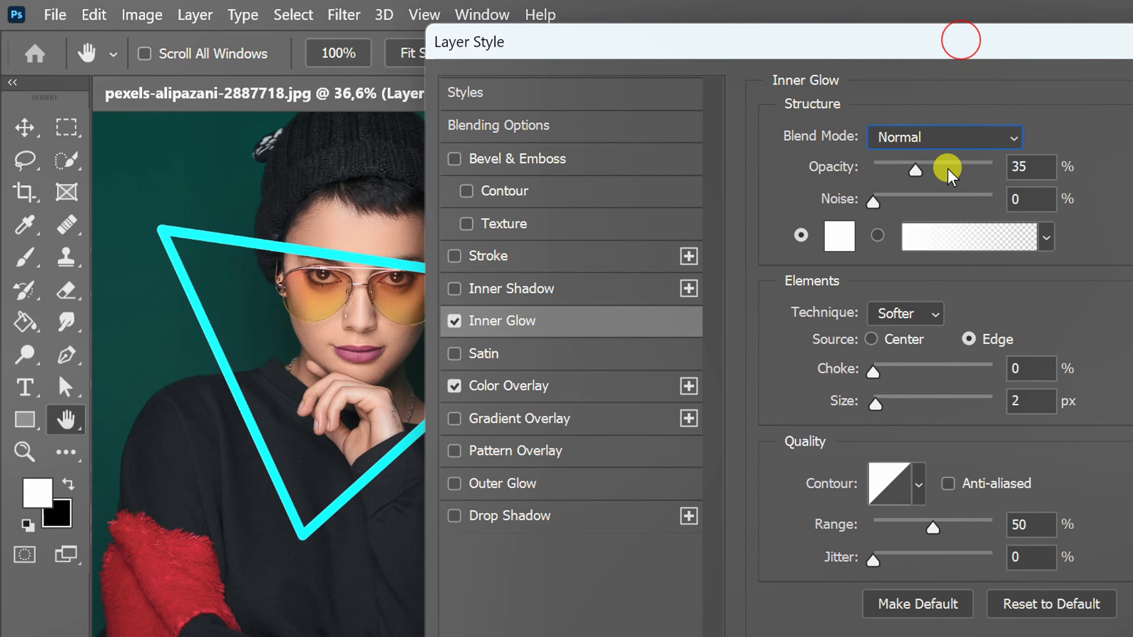
{"action": "left_click_drag", "start_coordinate": [916, 172], "coordinate": [998, 171]}
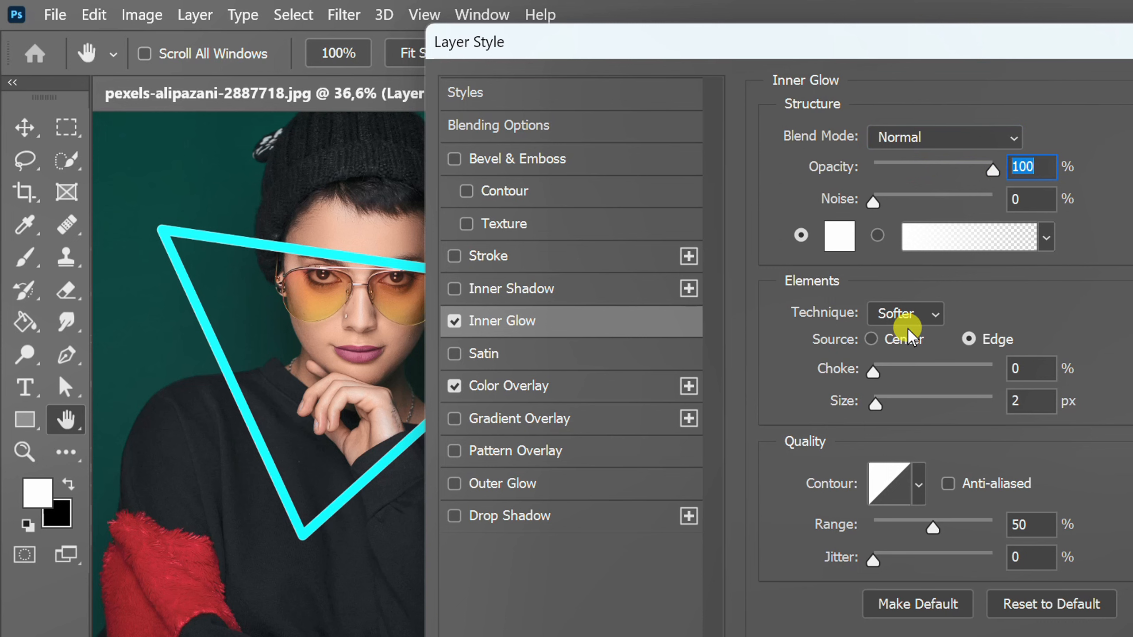
{"action": "left_click", "coordinate": [871, 339]}
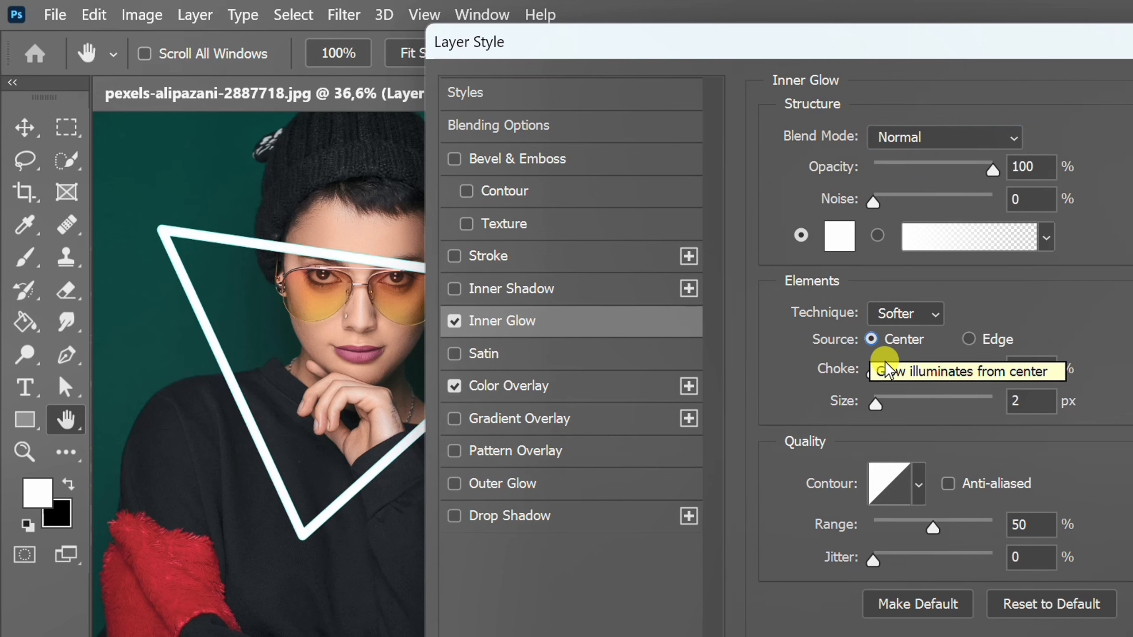
- Set the inner glow choke and give it a rounded contour
{"action": "left_click", "coordinate": [1029, 368]}
{"action": "type", "text": "6"}
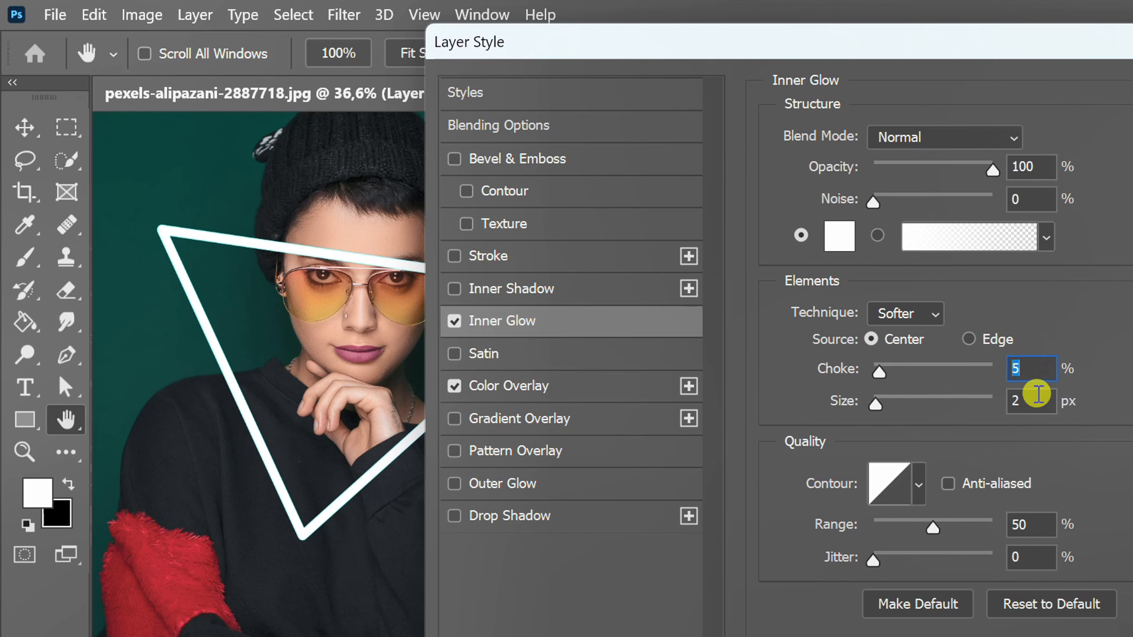
{"action": "type", "text": "12"}
{"action": "type", "text": "20"}
{"action": "left_click", "coordinate": [918, 483]}
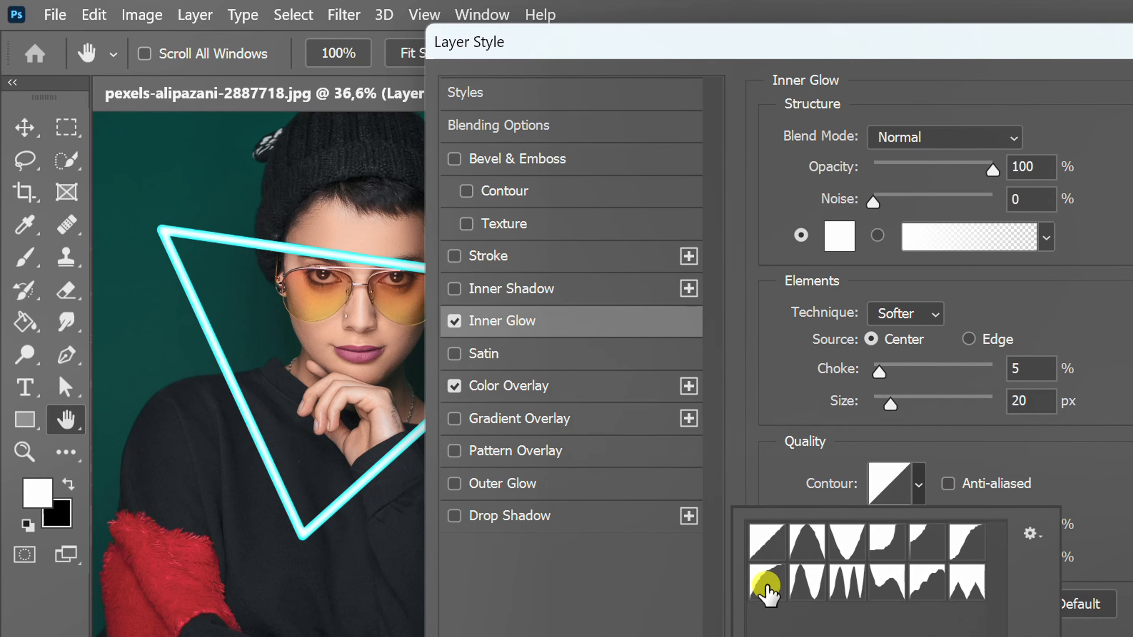
{"action": "left_click", "coordinate": [767, 585]}
{"action": "left_click", "coordinate": [1088, 445]}
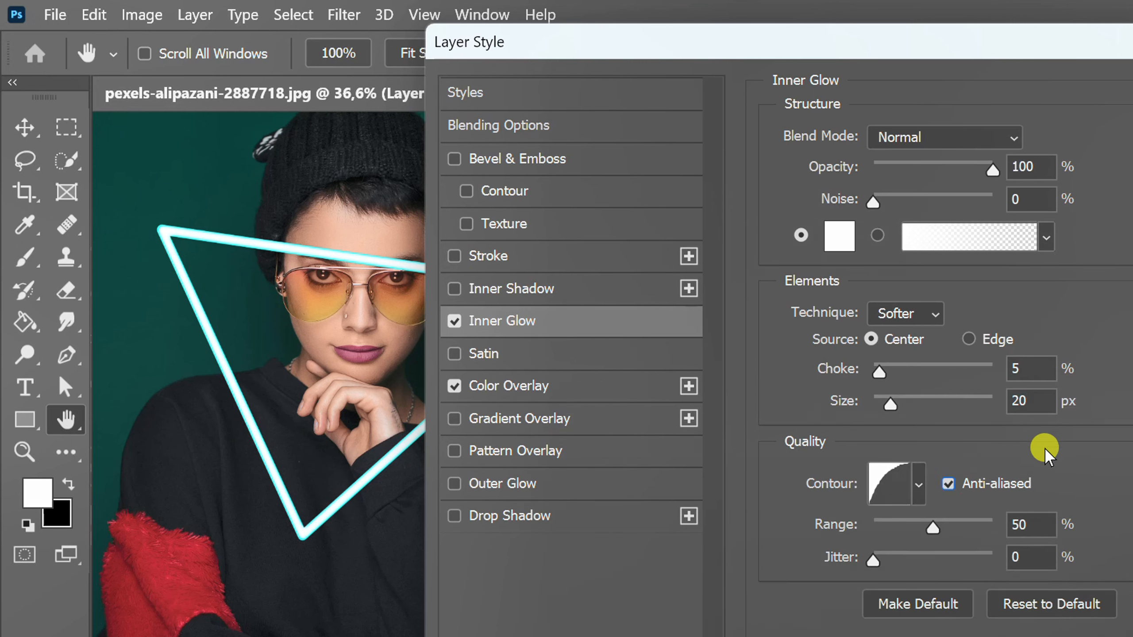
- Enable Outer Glow with Linear Dodge (Add) blend mode
{"action": "left_click", "coordinate": [556, 485]}
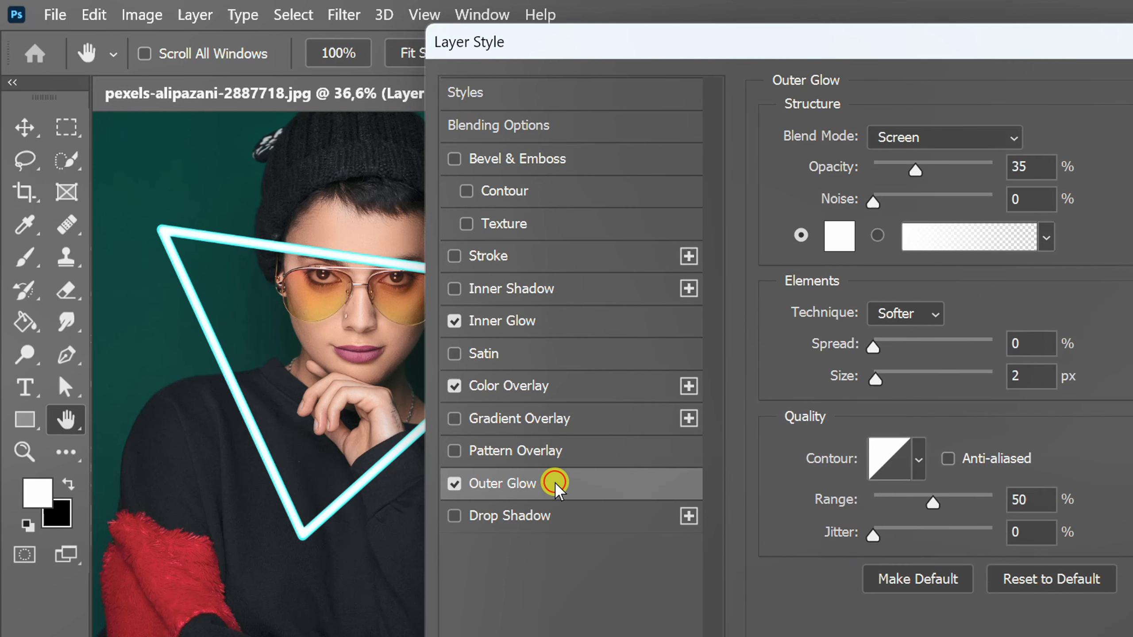
{"action": "left_click", "coordinate": [995, 137]}
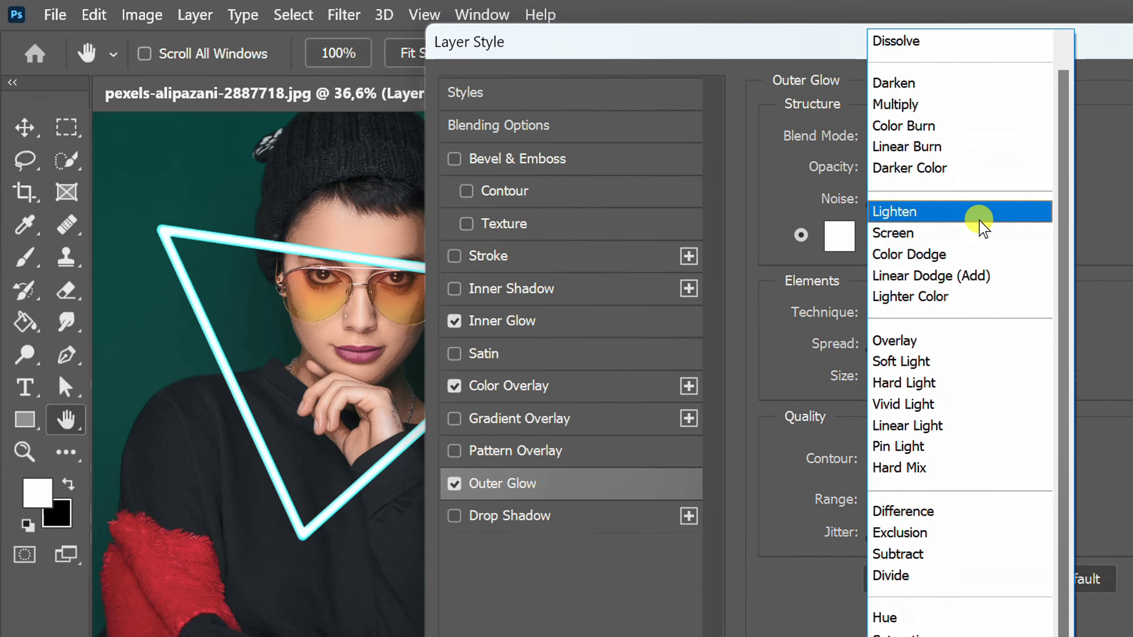
{"action": "left_click", "coordinate": [1003, 281]}
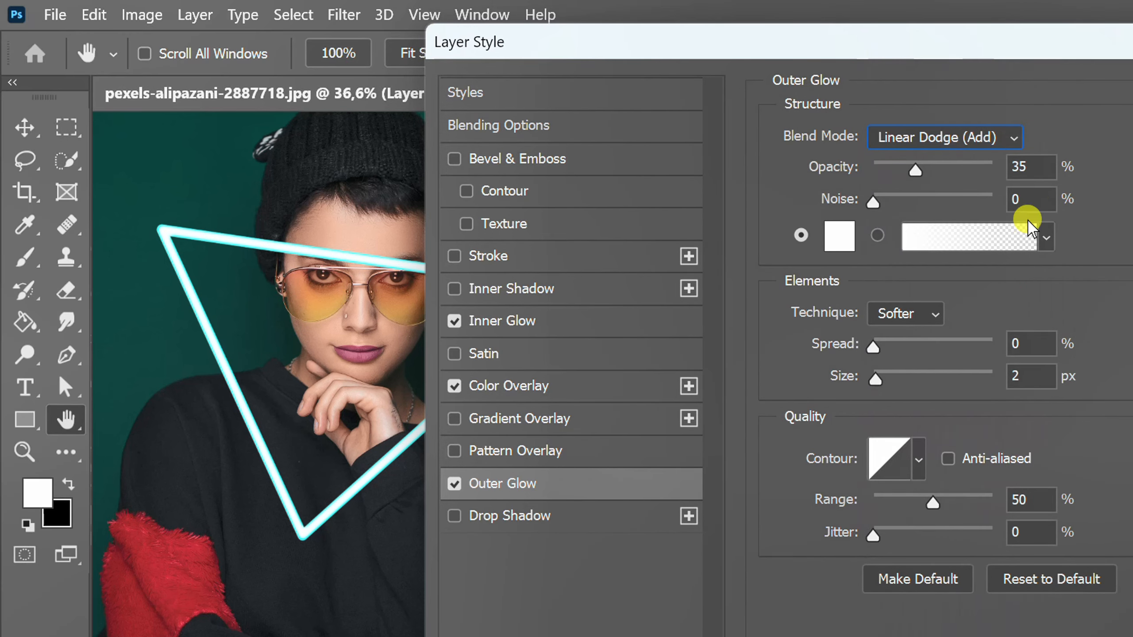
{"action": "scroll", "coordinate": [1046, 165], "scroll_direction": "up", "scroll_amount": 8}
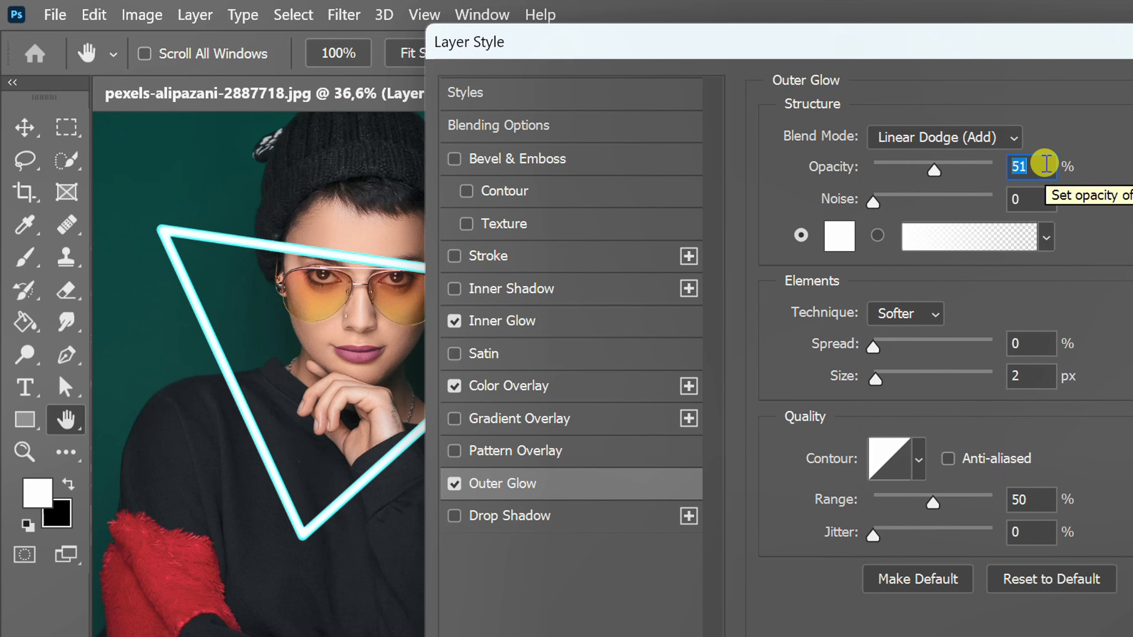
{"action": "left_click", "coordinate": [839, 236]}
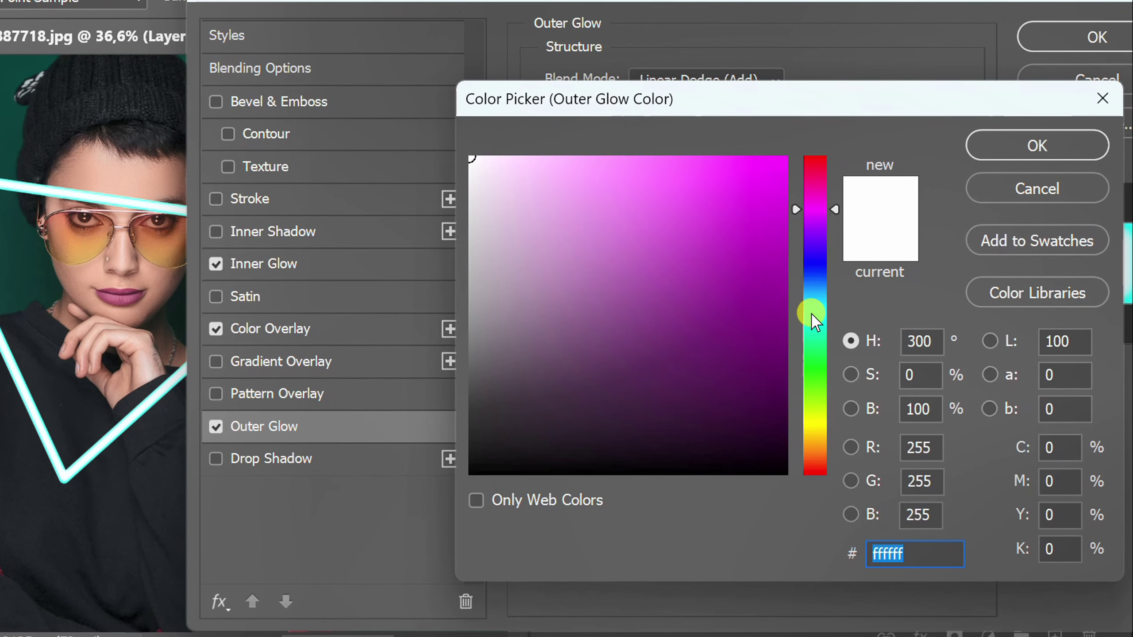
- Colour the outer glow cyan 0aeefc and enlarge it to about 50 px
{"action": "left_click", "coordinate": [815, 312]}
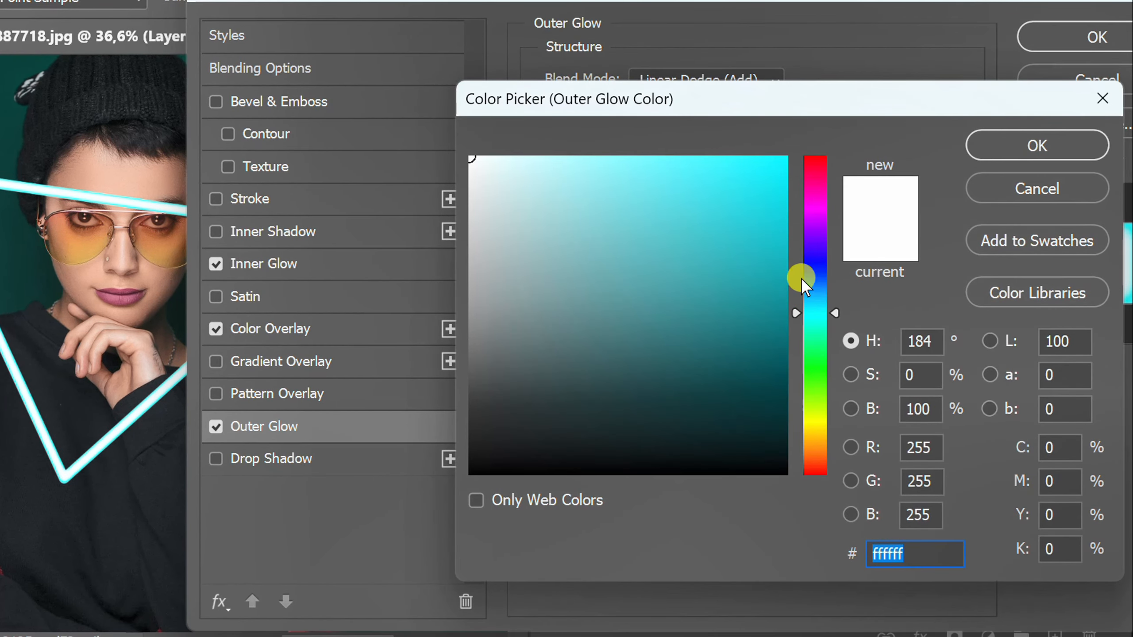
{"action": "left_click", "coordinate": [778, 167]}
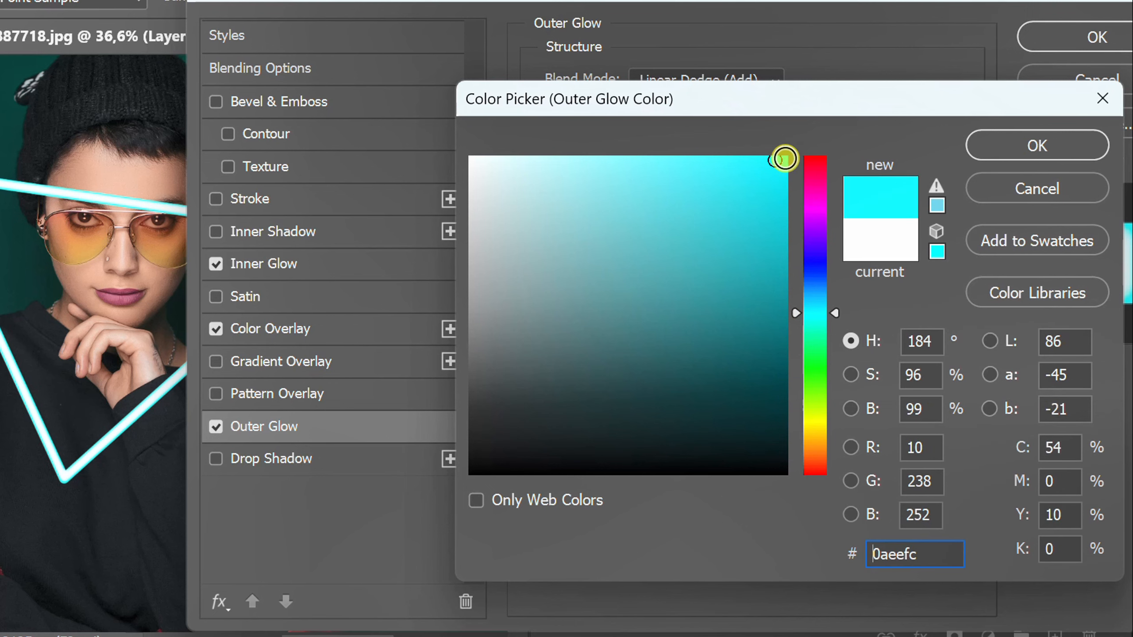
{"action": "left_click", "coordinate": [1036, 146]}
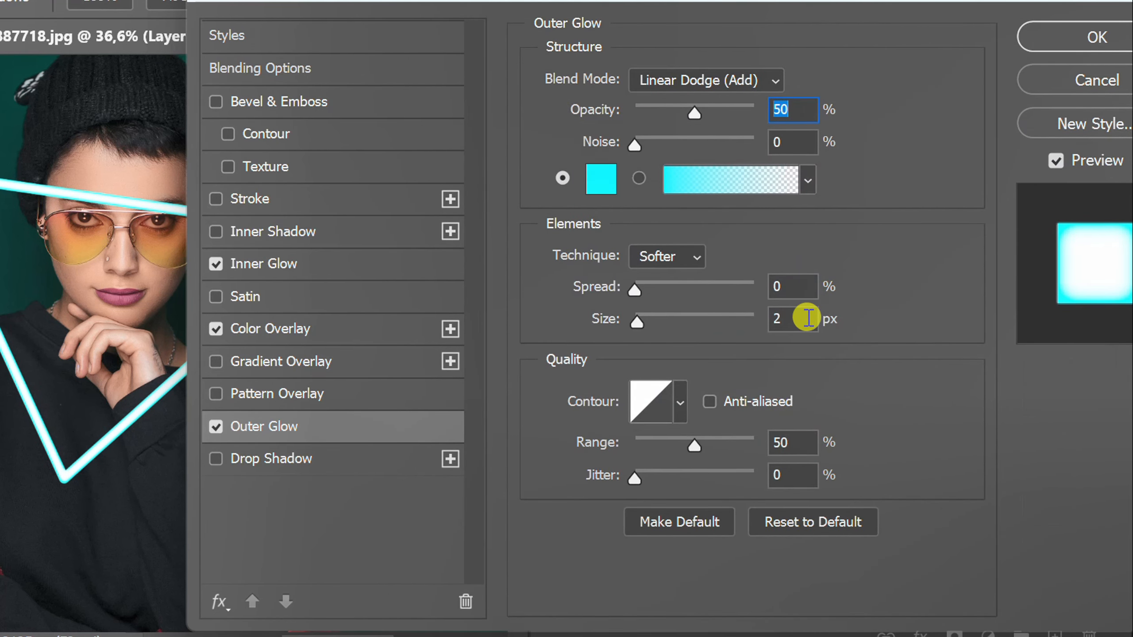
{"action": "left_click_drag", "start_coordinate": [810, 319], "coordinate": [804, 321]}
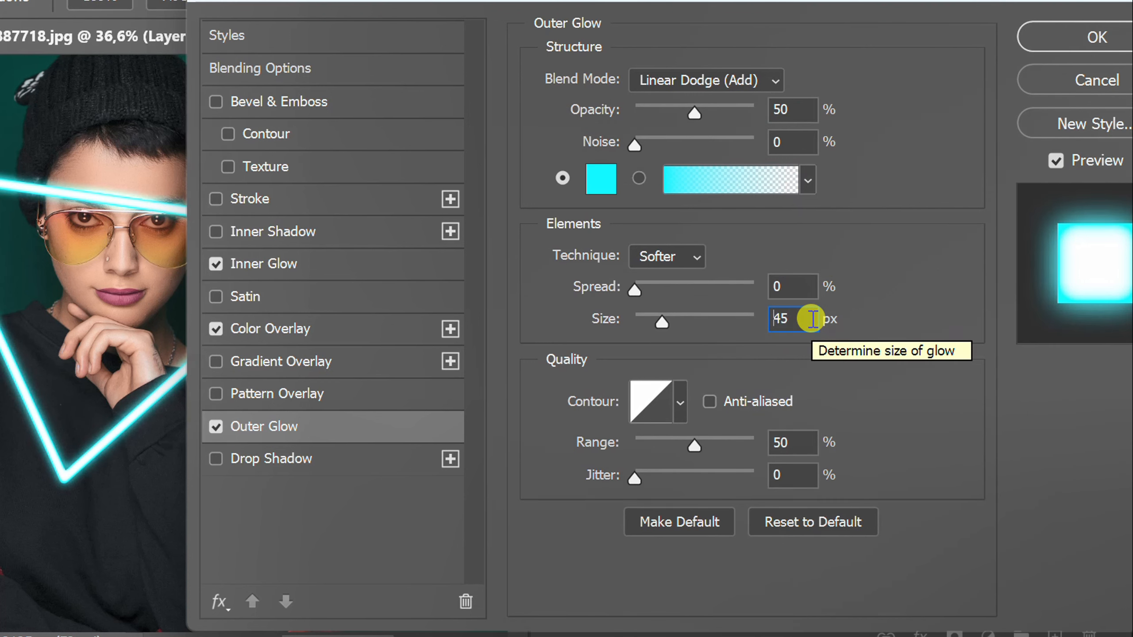
- Enable Drop Shadow at 100% opacity, Linear Dodge (Add), size 200 px
{"action": "left_click", "coordinate": [262, 459]}
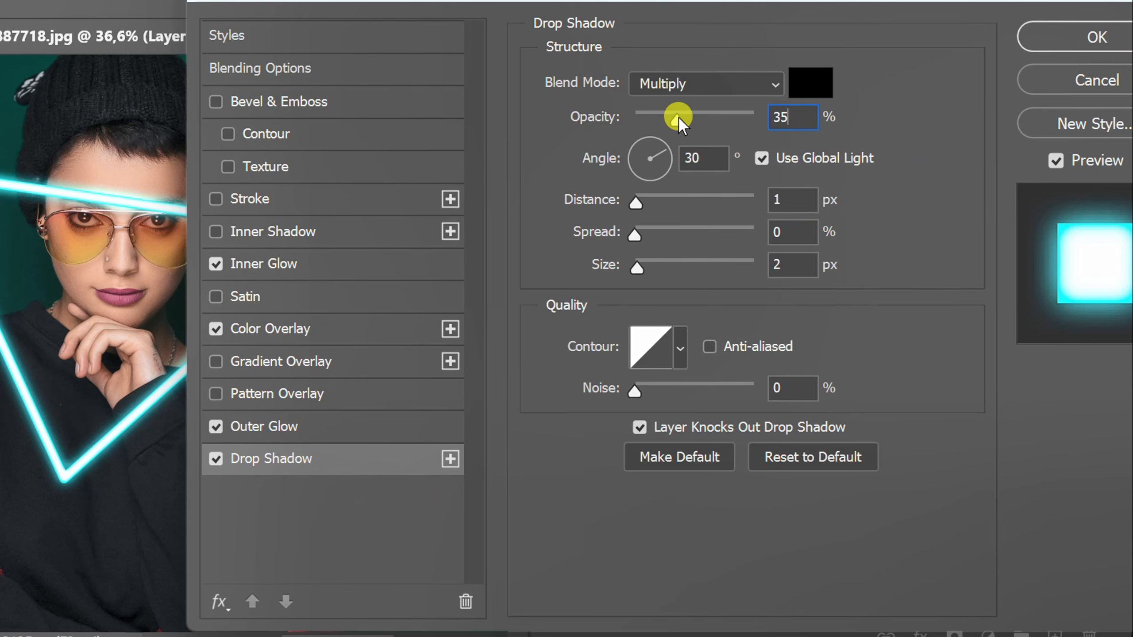
{"action": "left_click_drag", "start_coordinate": [678, 118], "coordinate": [764, 122]}
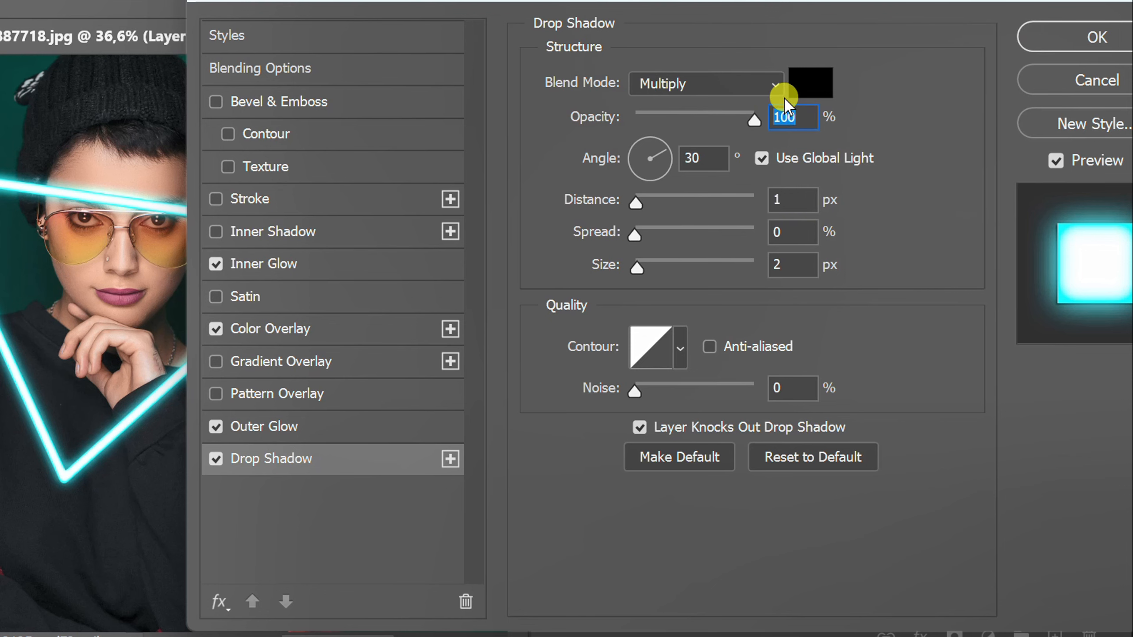
{"action": "left_click", "coordinate": [775, 83]}
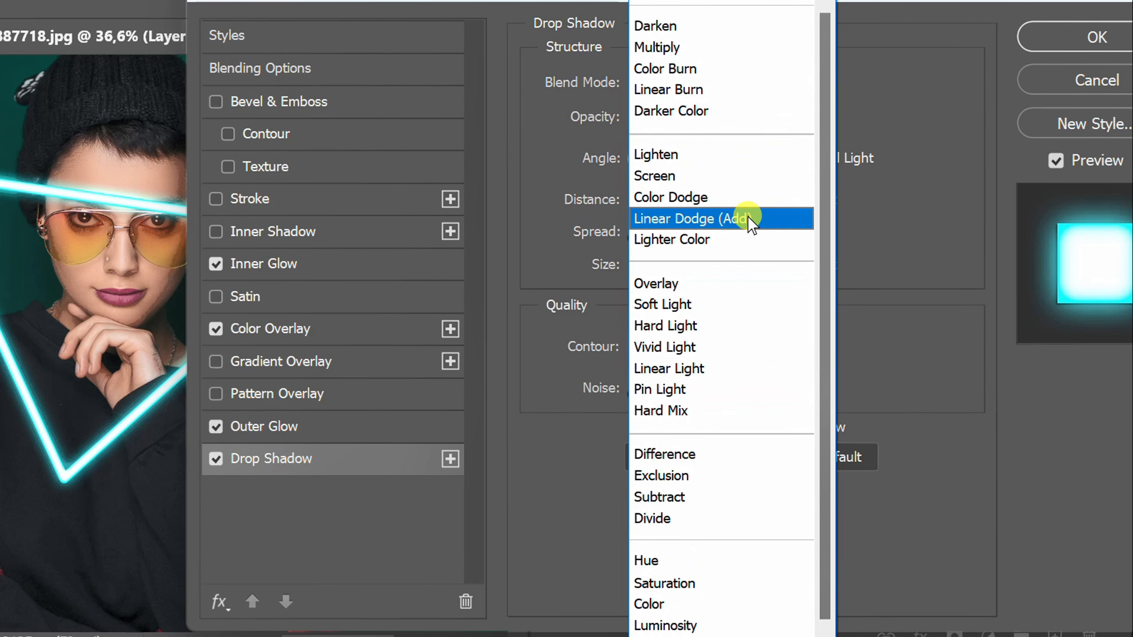
{"action": "left_click", "coordinate": [777, 219]}
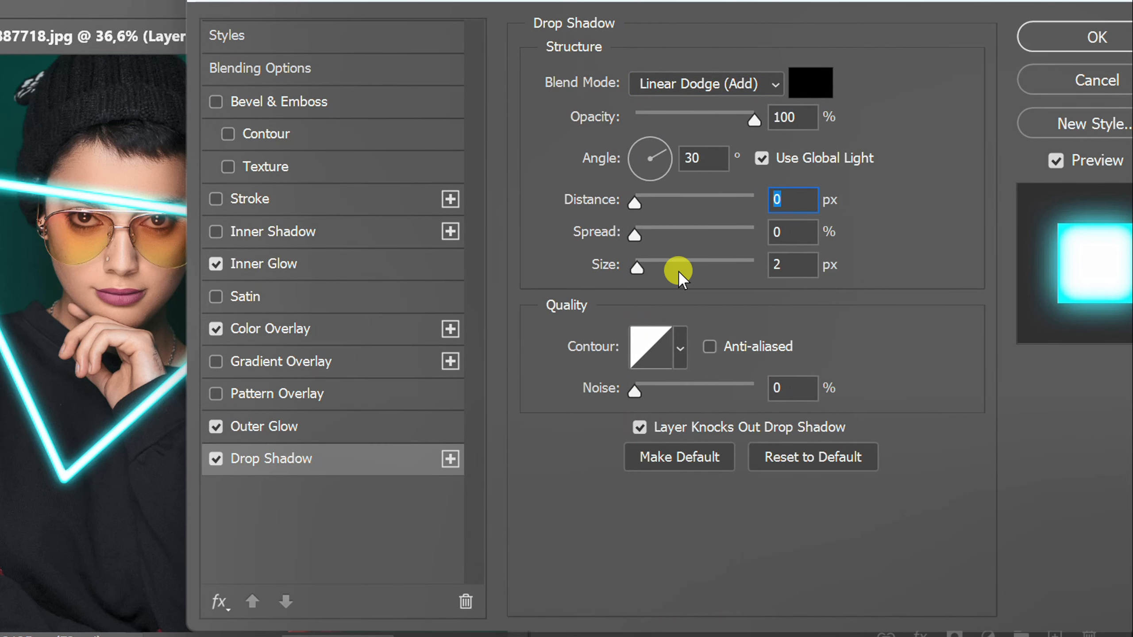
{"action": "left_click_drag", "start_coordinate": [637, 266], "coordinate": [736, 269]}
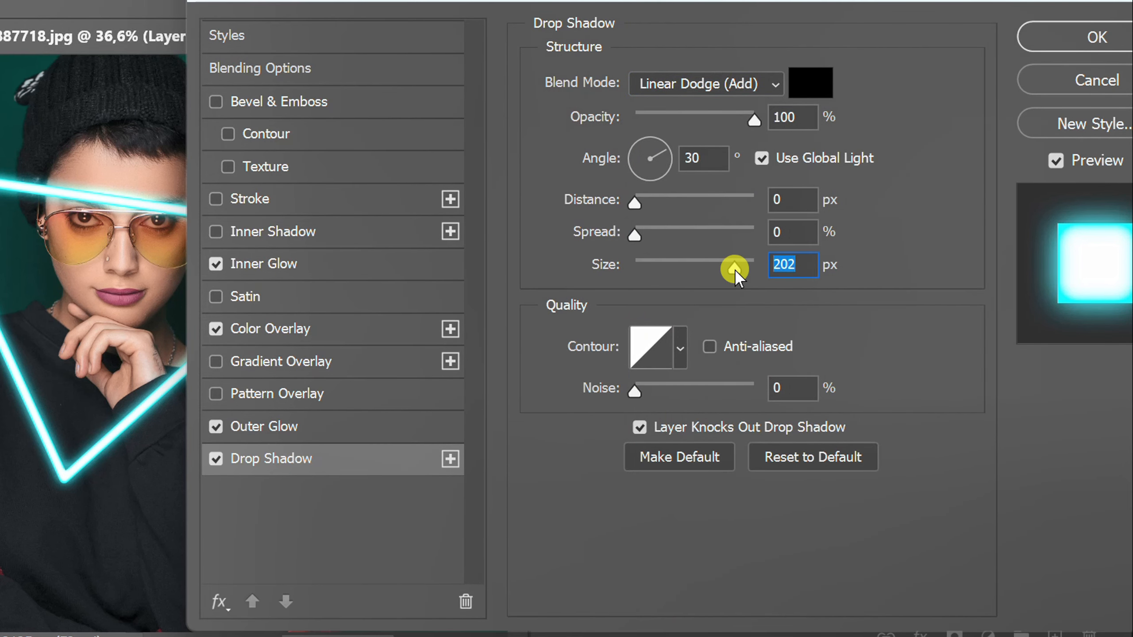
{"action": "key", "text": "Down"}
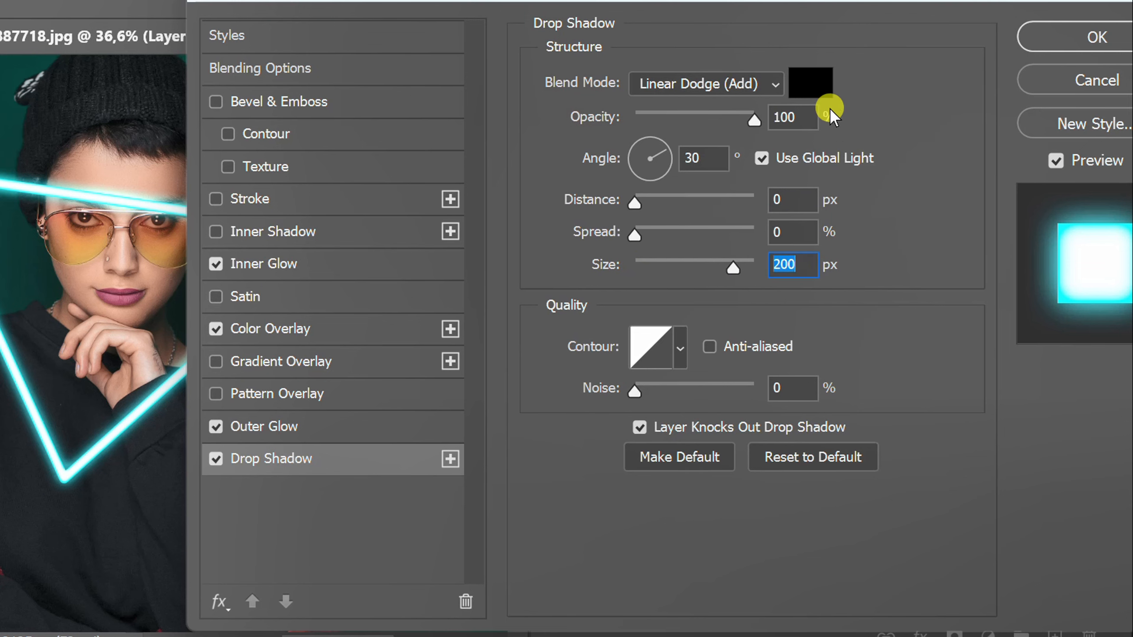
- Colour the drop shadow cyan 0bebe8 and apply the finished layer style to Layer 2
{"action": "left_click", "coordinate": [811, 83]}
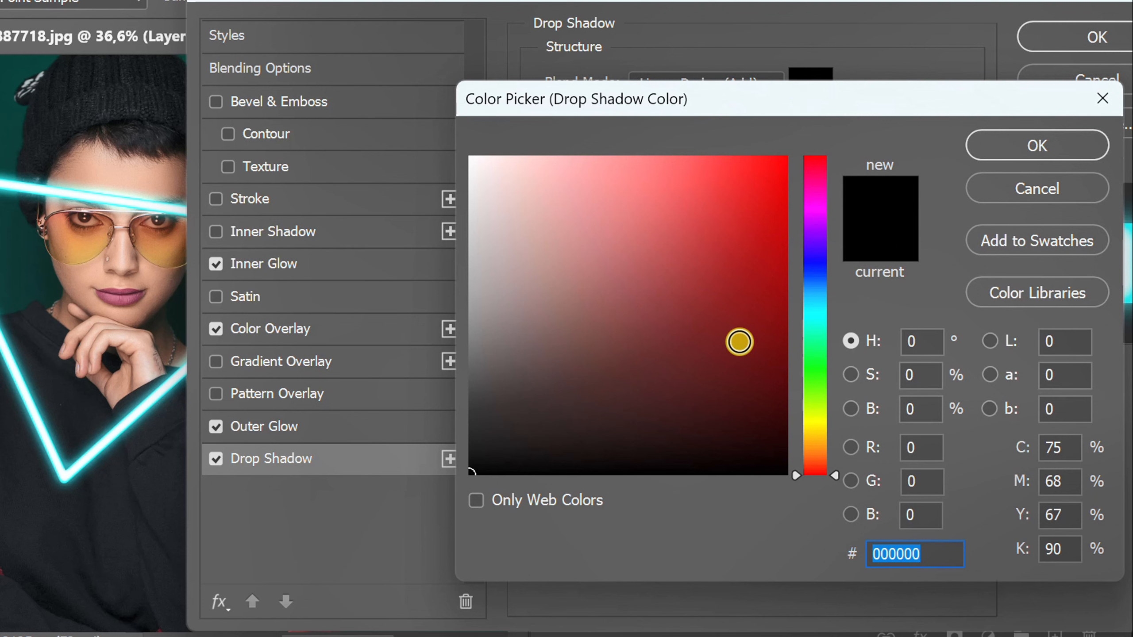
{"action": "left_click", "coordinate": [812, 321]}
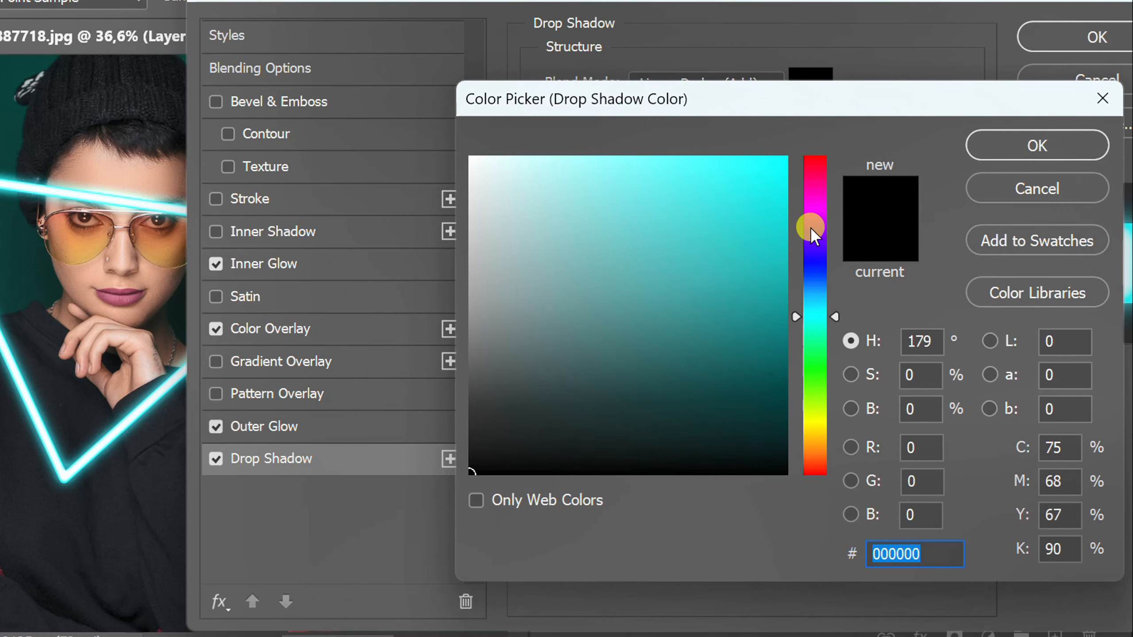
{"action": "left_click_drag", "start_coordinate": [777, 174], "coordinate": [775, 181]}
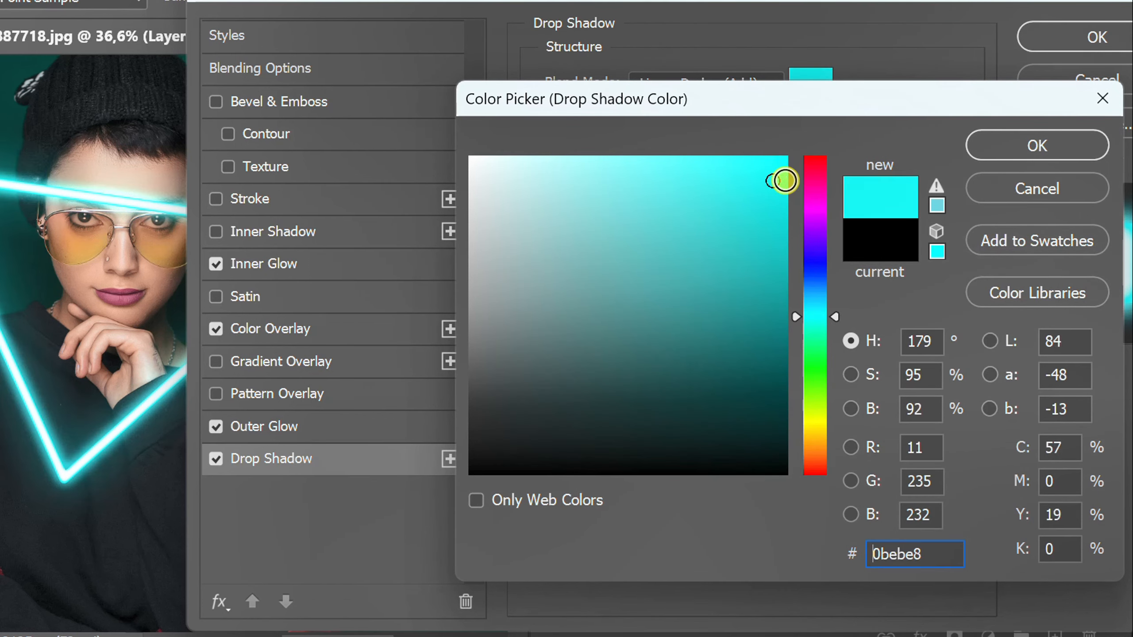
{"action": "left_click", "coordinate": [1018, 146]}
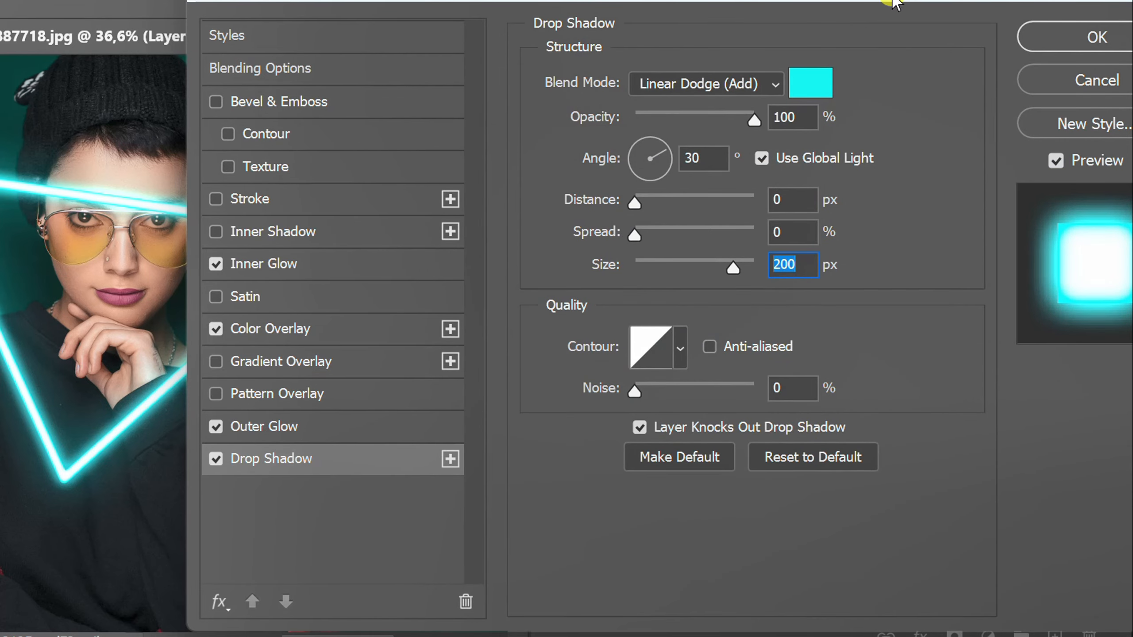
{"action": "left_click_drag", "start_coordinate": [894, 5], "coordinate": [560, 7]}
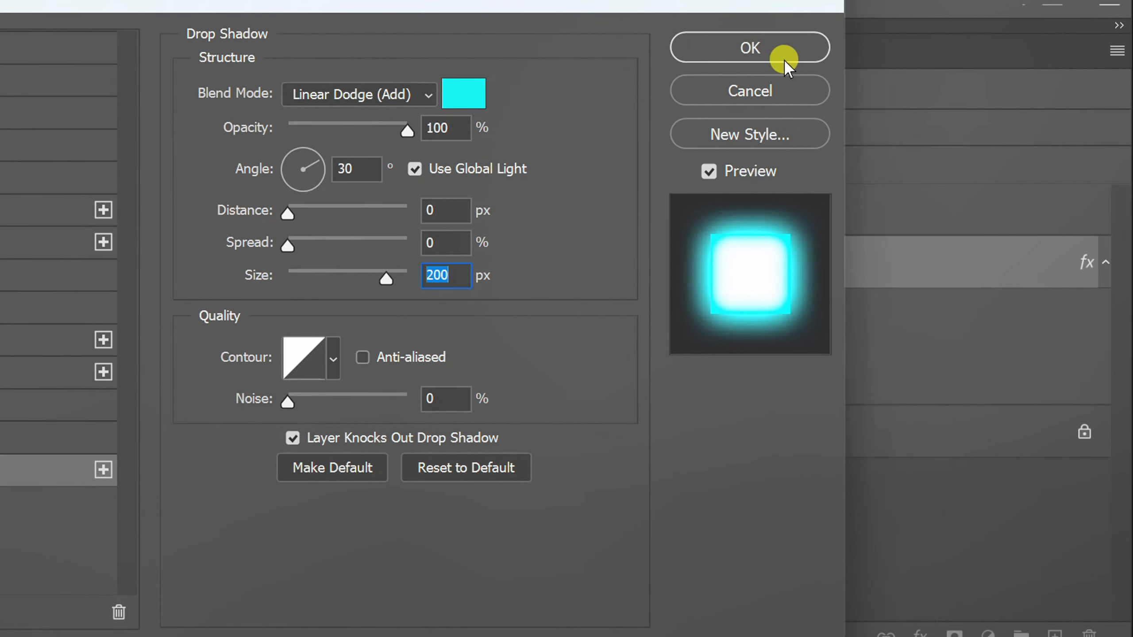
{"action": "left_click", "coordinate": [784, 49]}
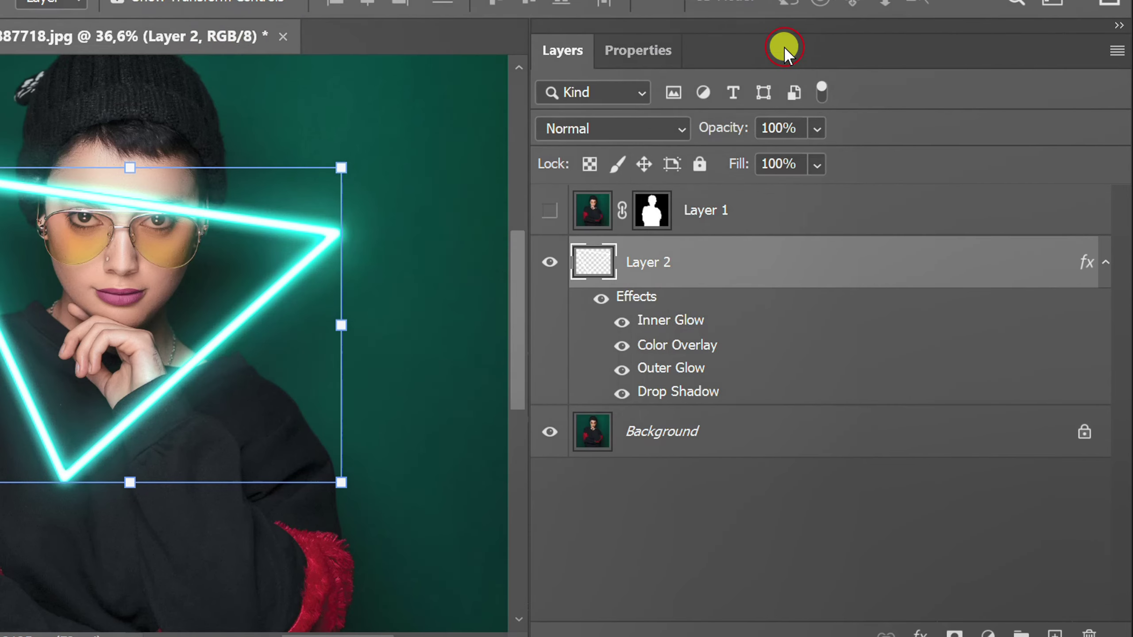
- Show the woman cutout layer and target its mask with an enlarged brush
{"action": "left_click", "coordinate": [666, 525]}
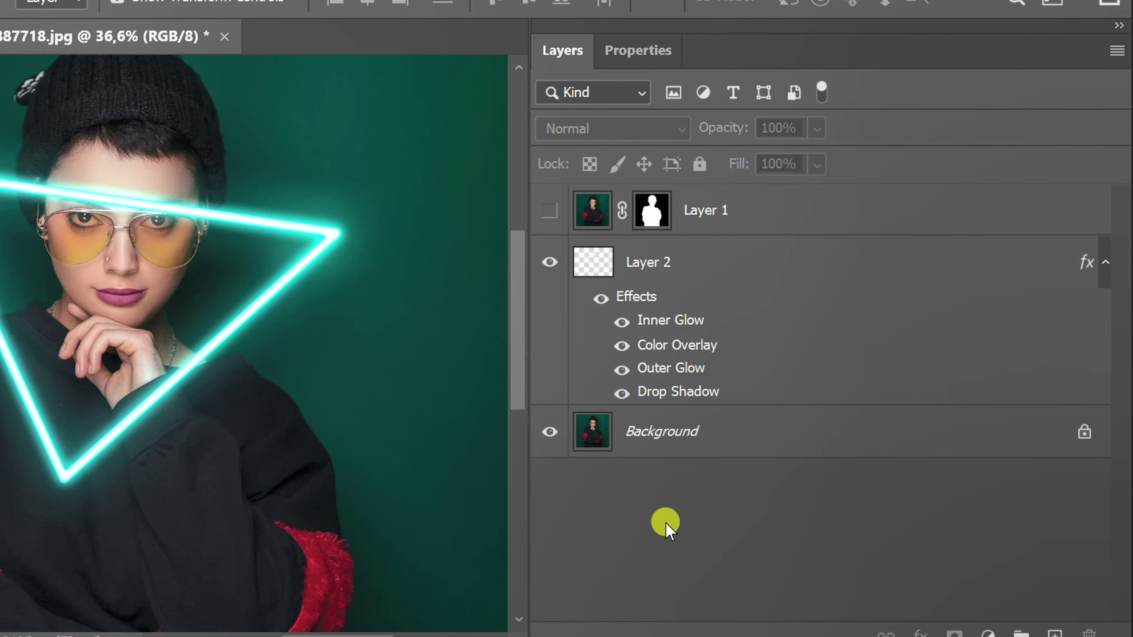
{"action": "left_click", "coordinate": [550, 210]}
{"action": "left_click", "coordinate": [652, 211]}
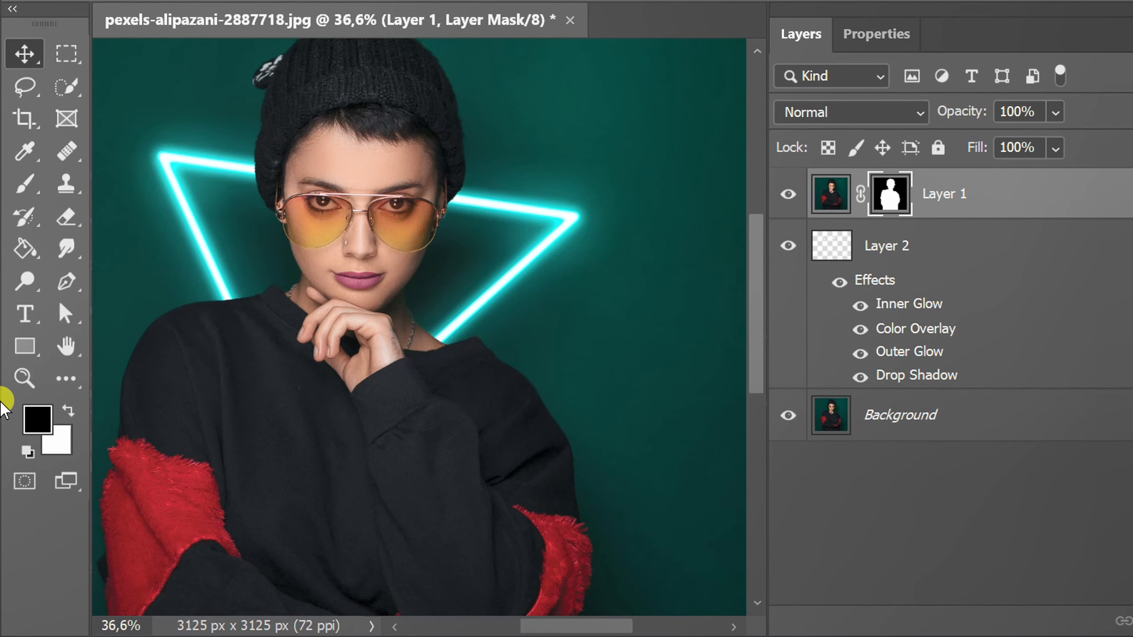
{"action": "left_click", "coordinate": [25, 184]}
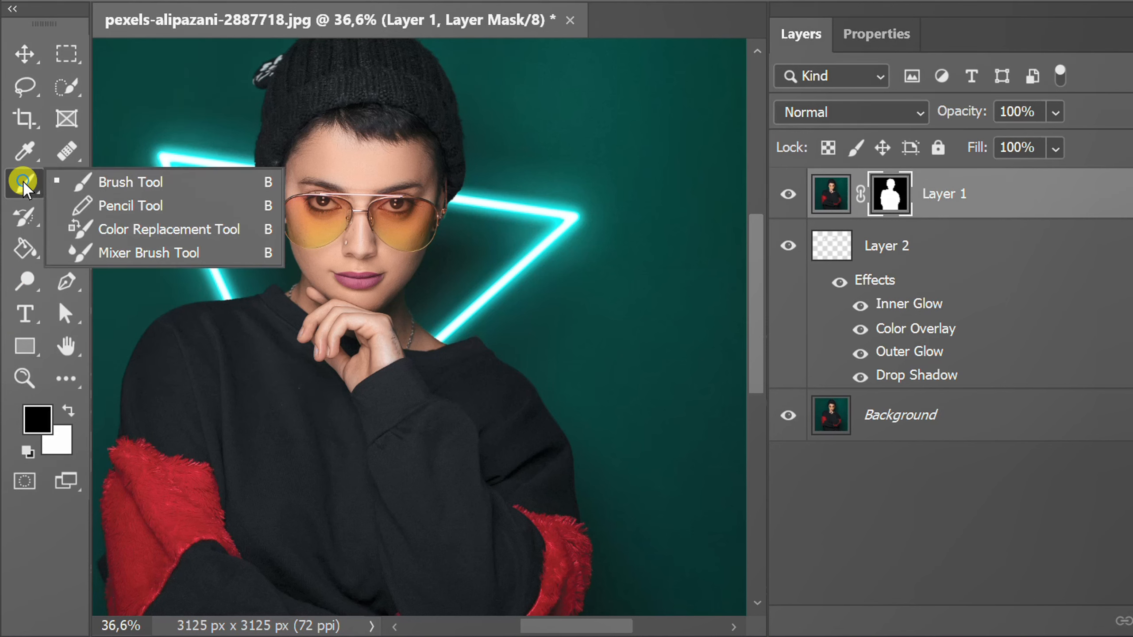
{"action": "left_click", "coordinate": [130, 181]}
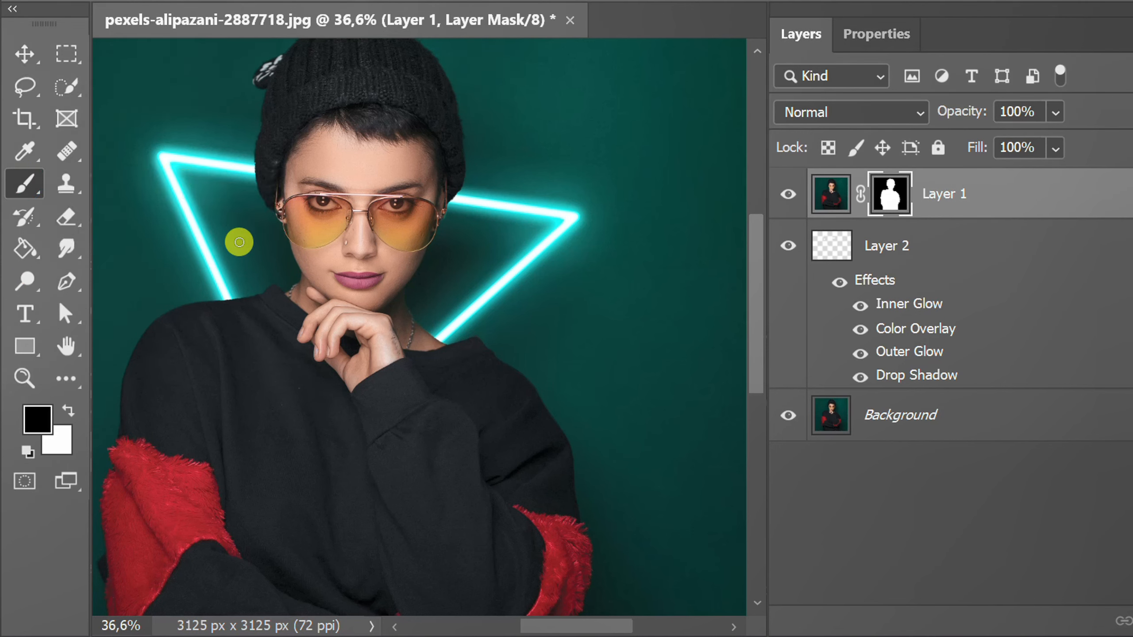
{"action": "key", "text": "bracketright"}
{"action": "key", "text": "bracketright"}
{"action": "key", "text": "bracketright"}
{"action": "key", "text": "bracketright"}
{"action": "key", "text": "bracketright"}
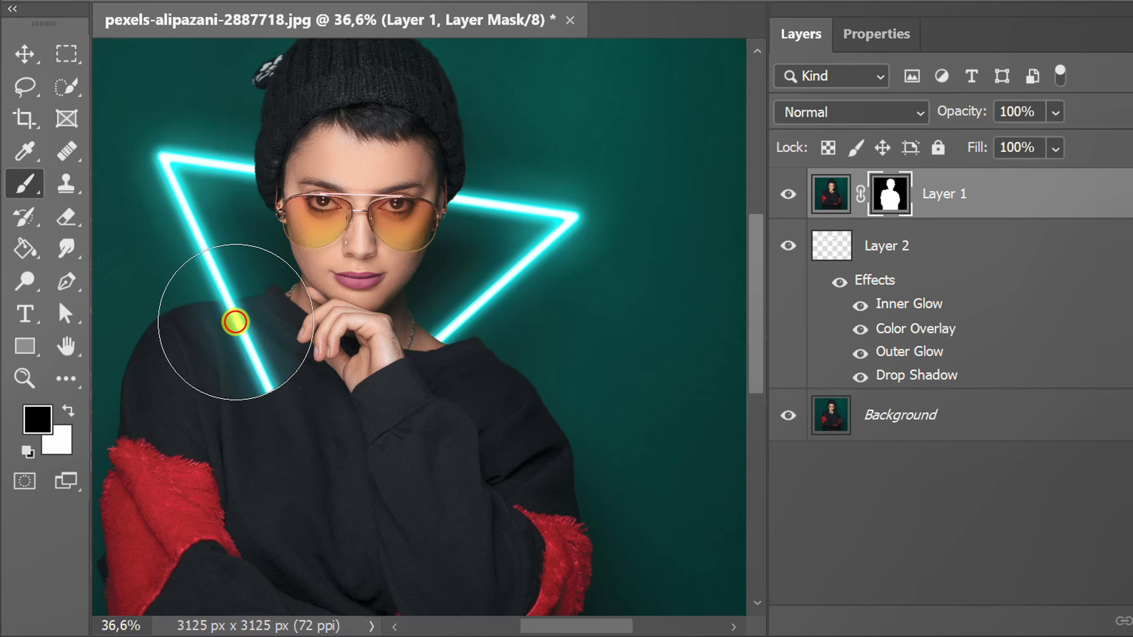
- Paint the mask over her shoulder so the neon crosses her body, then fit the image in view
{"action": "mouse_move", "coordinate": [236, 322]}
{"action": "left_mouse_down"}
{"action": "mouse_move", "coordinate": [311, 436]}
{"action": "mouse_move", "coordinate": [434, 381]}
{"action": "left_mouse_up"}
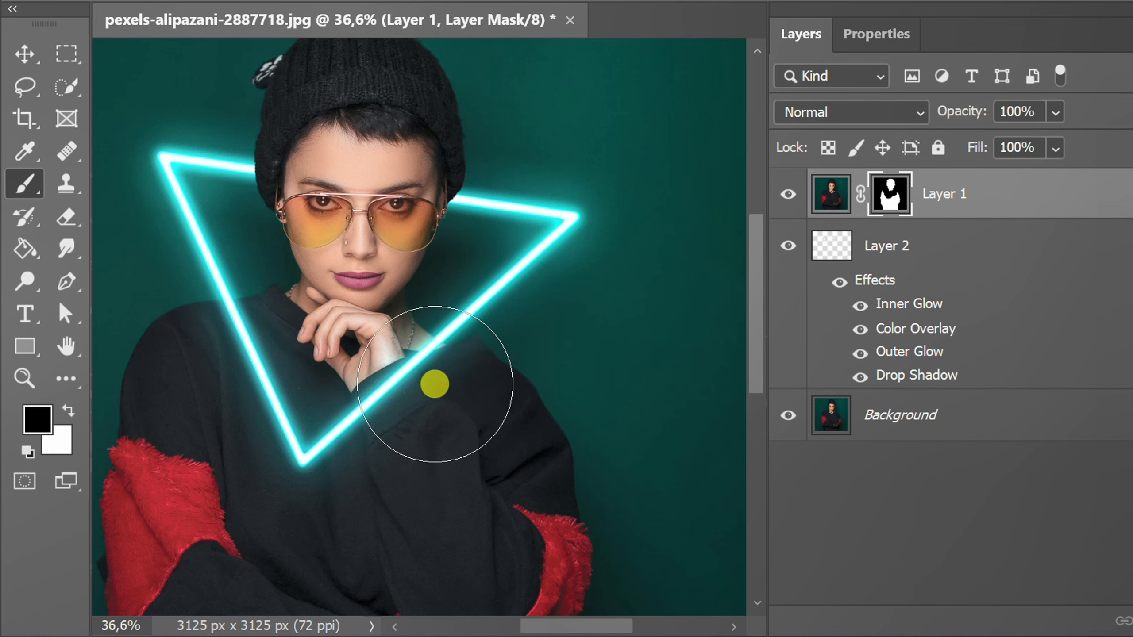
{"action": "key", "text": "ctrl+z"}
{"action": "key", "text": "ctrl+z"}
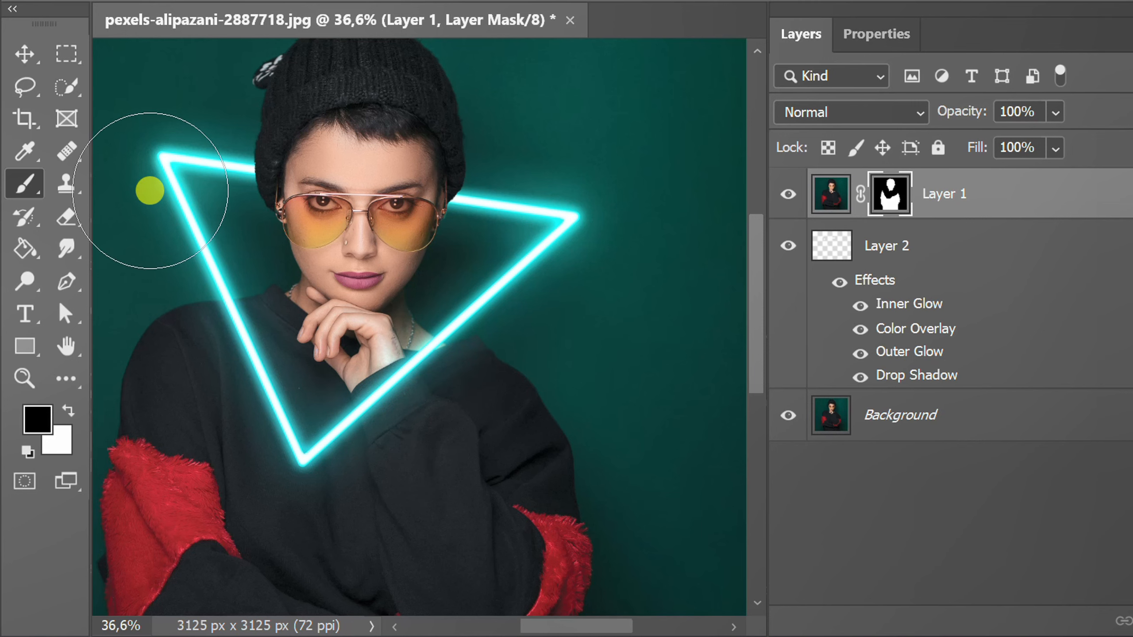
{"action": "left_click", "coordinate": [25, 55]}
{"action": "key", "text": "ctrl+t"}
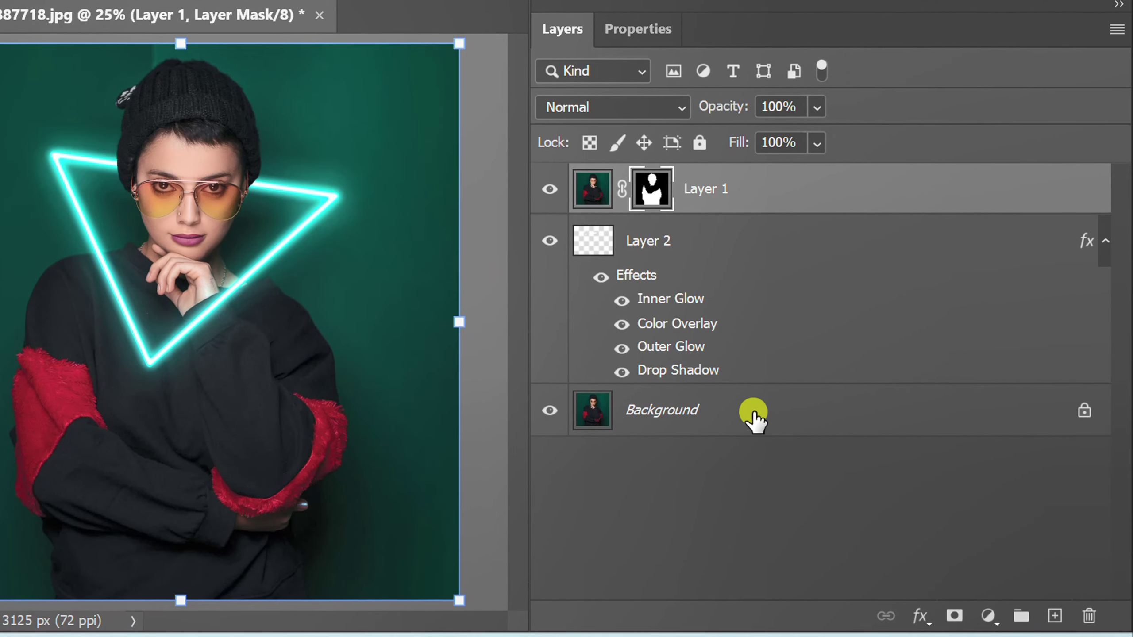
- Add a Gradient Fill layer above the background photo
{"action": "left_click", "coordinate": [898, 414]}
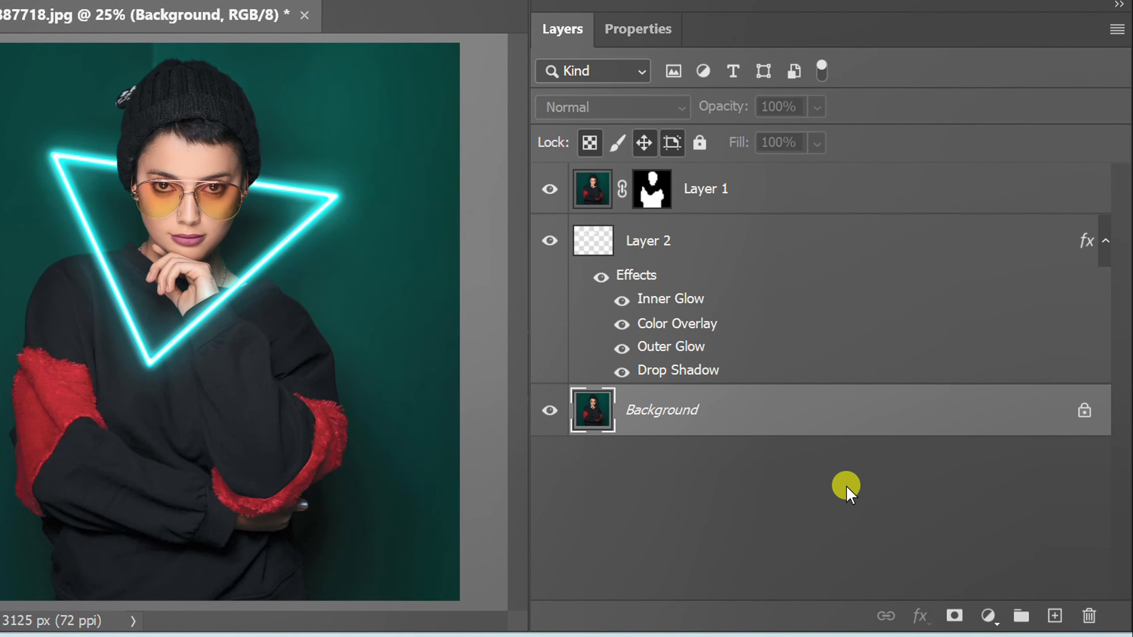
{"action": "left_click", "coordinate": [1054, 616]}
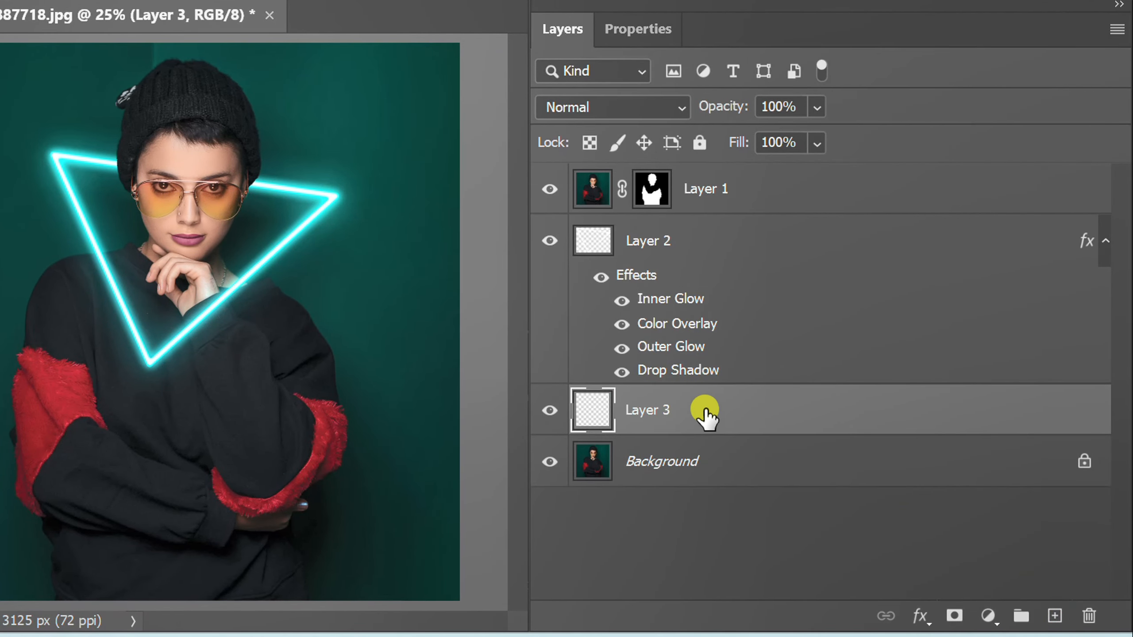
{"action": "left_click", "coordinate": [989, 616]}
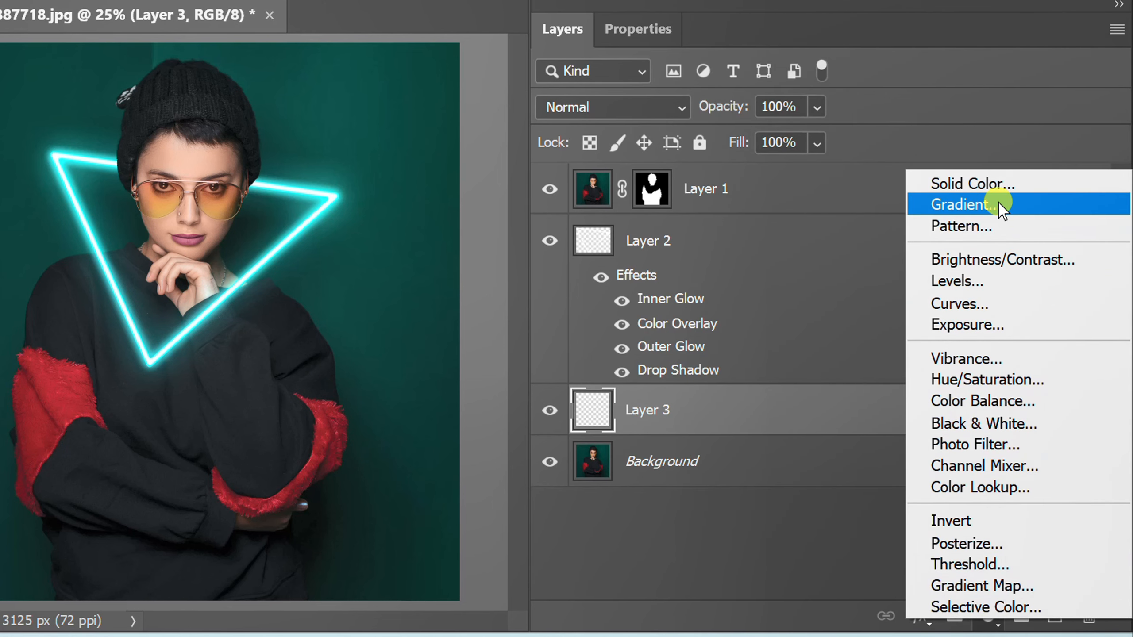
{"action": "left_click", "coordinate": [966, 205]}
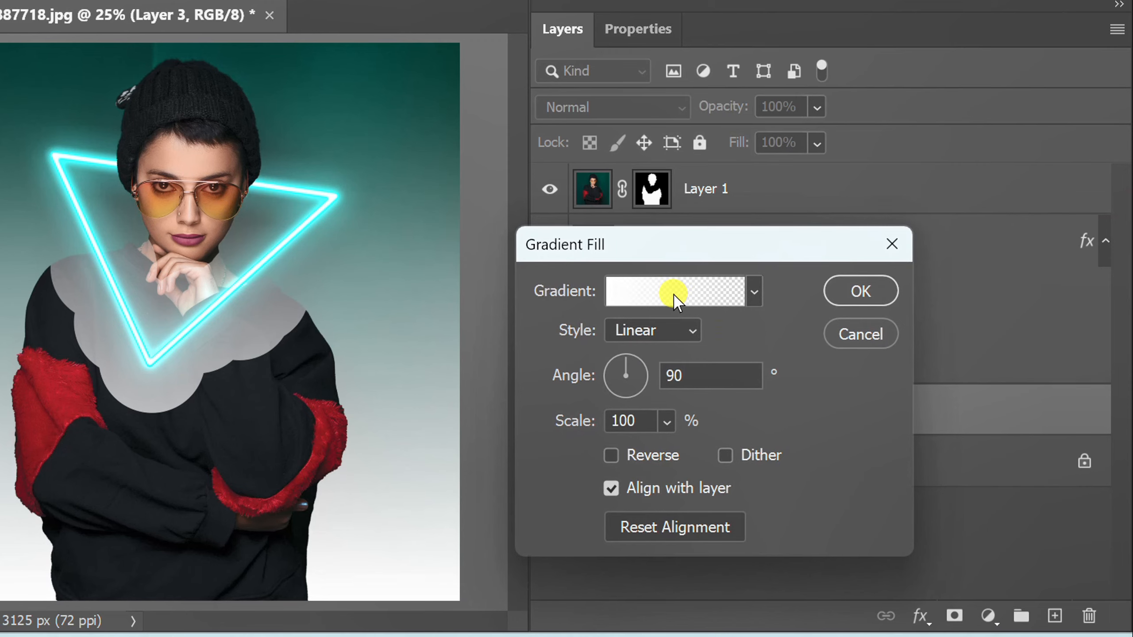
- Set both gradient stops to pure black, making a black-to-transparent gradient
{"action": "left_click", "coordinate": [674, 290]}
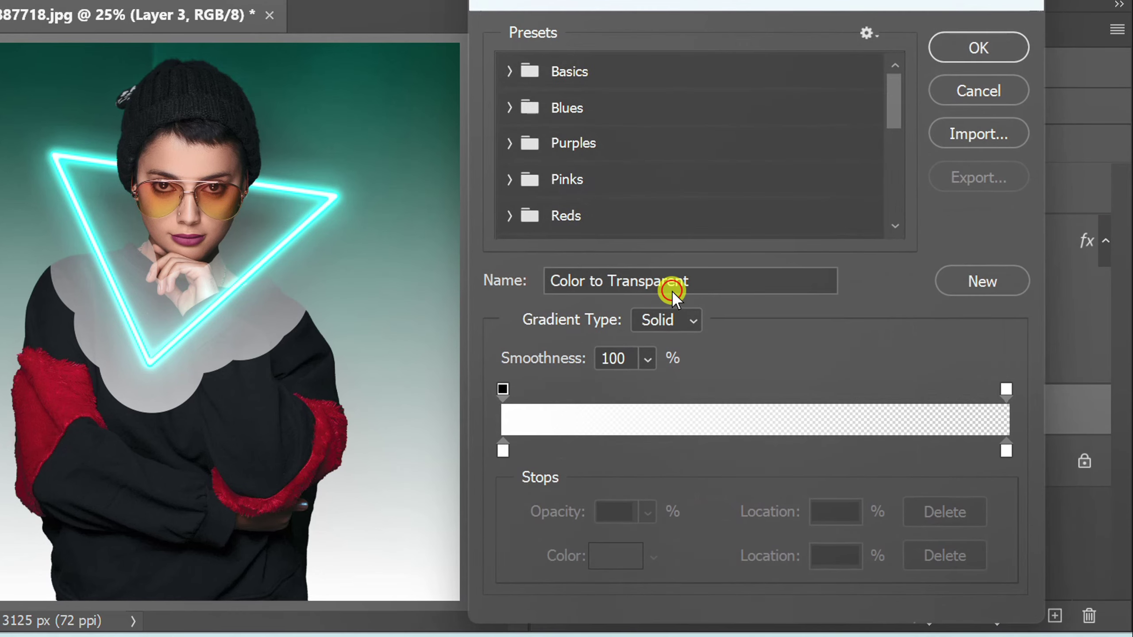
{"action": "double_click", "coordinate": [503, 453]}
{"action": "left_click_drag", "start_coordinate": [513, 424], "coordinate": [460, 461]}
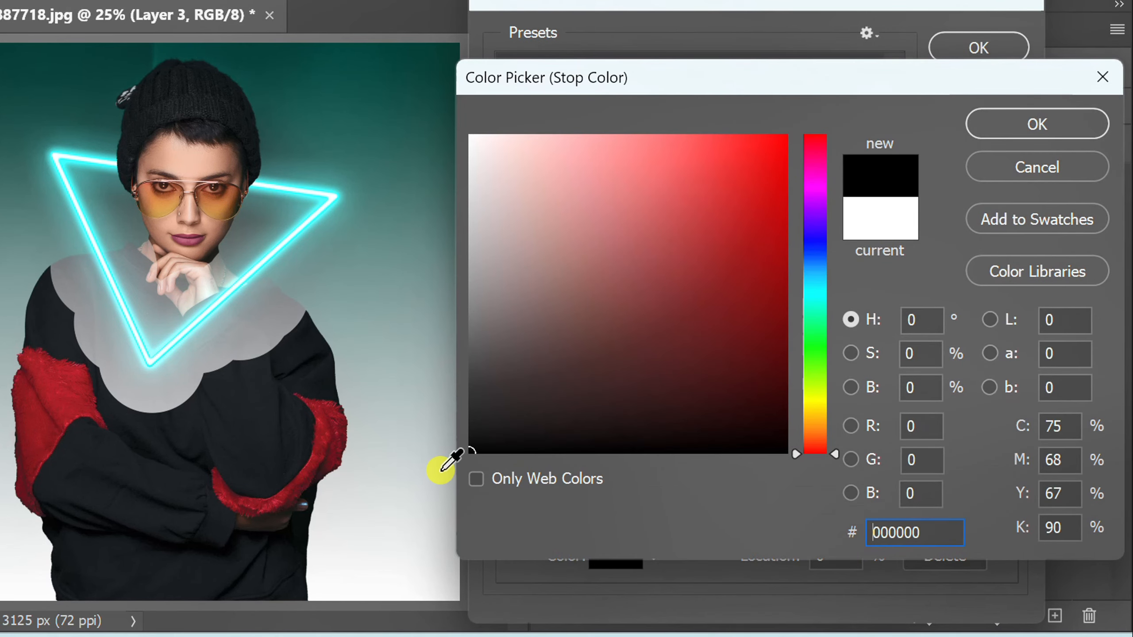
{"action": "left_click", "coordinate": [1037, 124]}
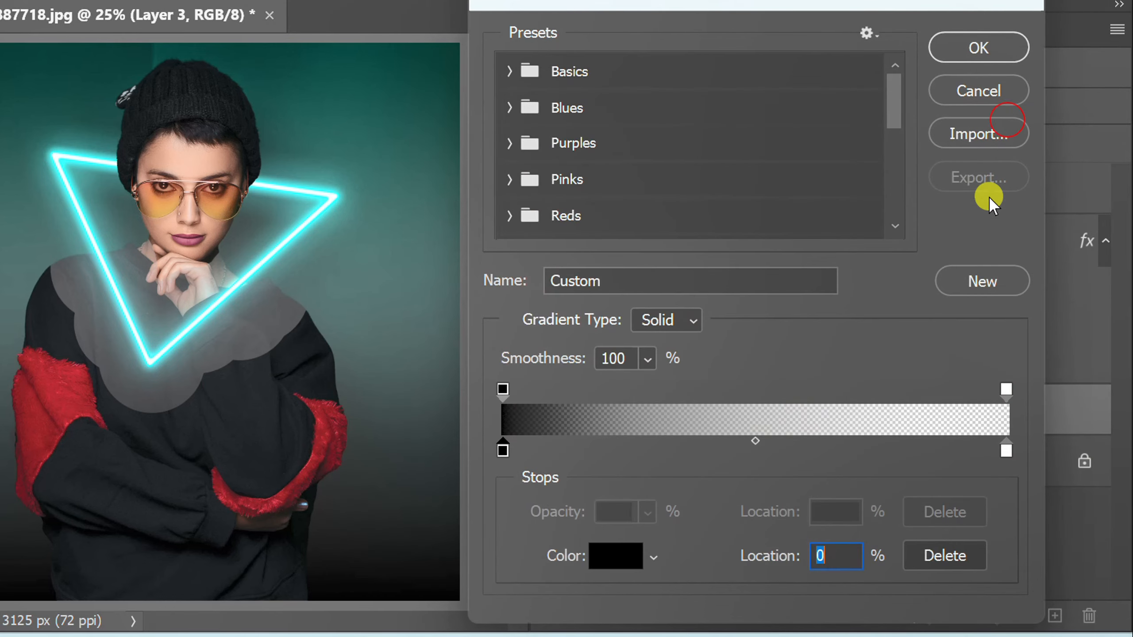
{"action": "double_click", "coordinate": [1004, 451]}
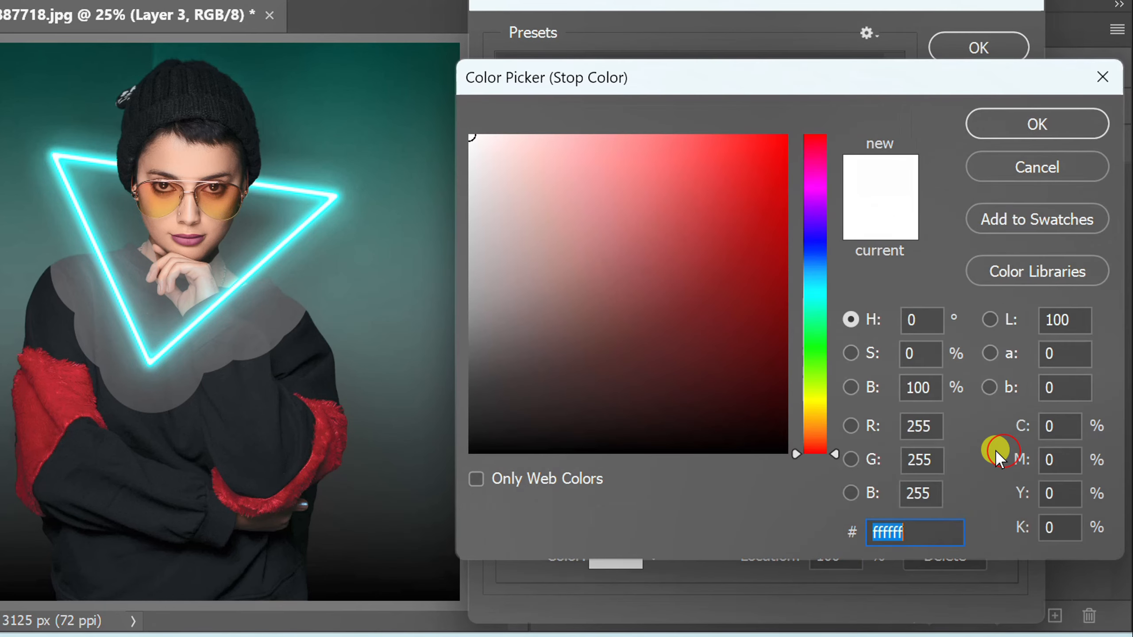
{"action": "left_click_drag", "start_coordinate": [642, 290], "coordinate": [433, 474]}
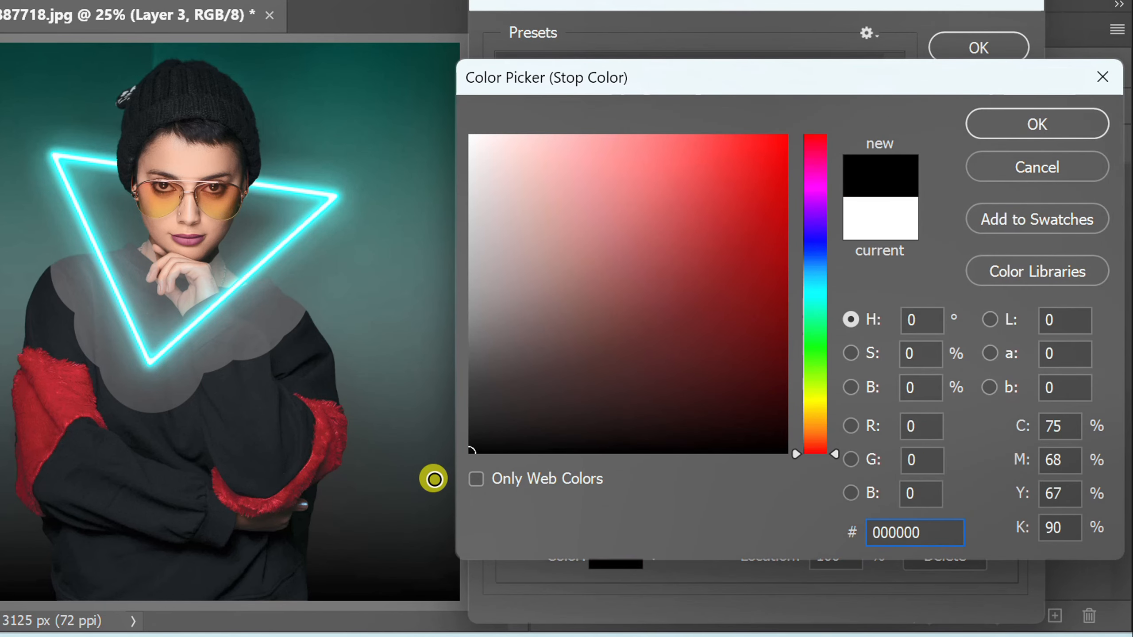
{"action": "left_click", "coordinate": [1036, 124]}
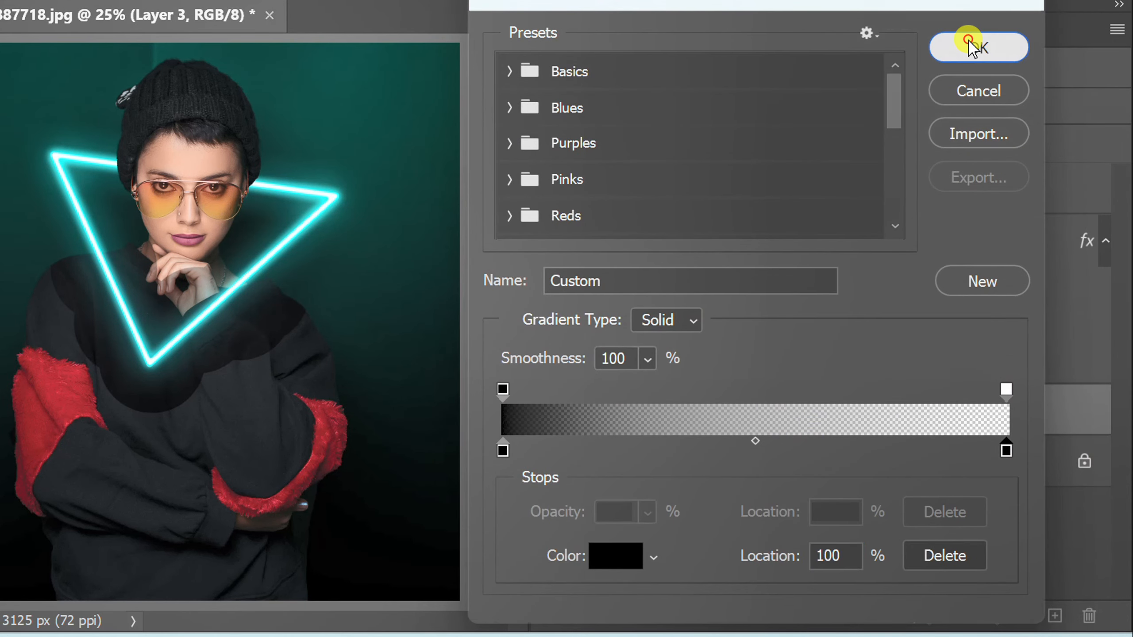
{"action": "left_click", "coordinate": [977, 49]}
- Make the gradient radial and reversed so the portrait's edges darken
{"action": "left_click", "coordinate": [692, 330]}
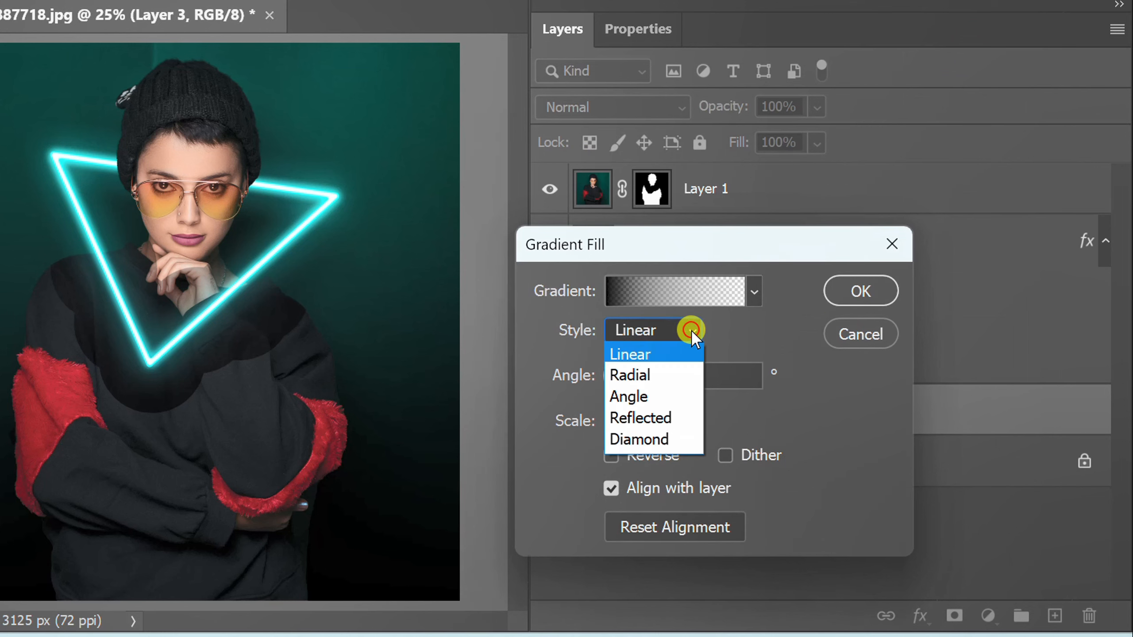
{"action": "left_click", "coordinate": [673, 374]}
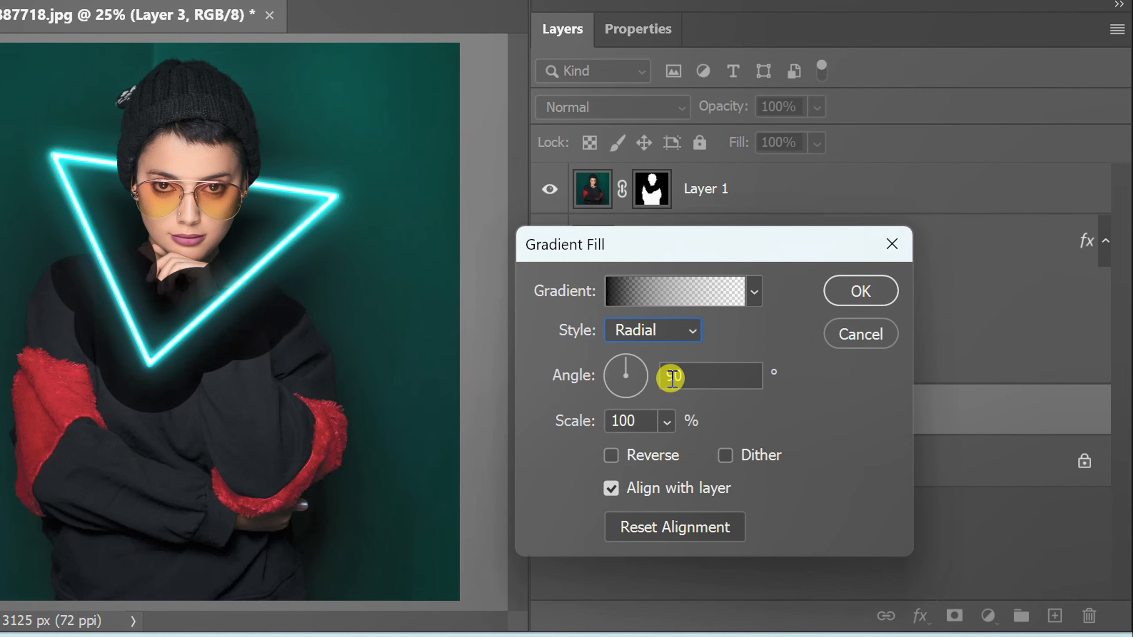
{"action": "left_click", "coordinate": [613, 455]}
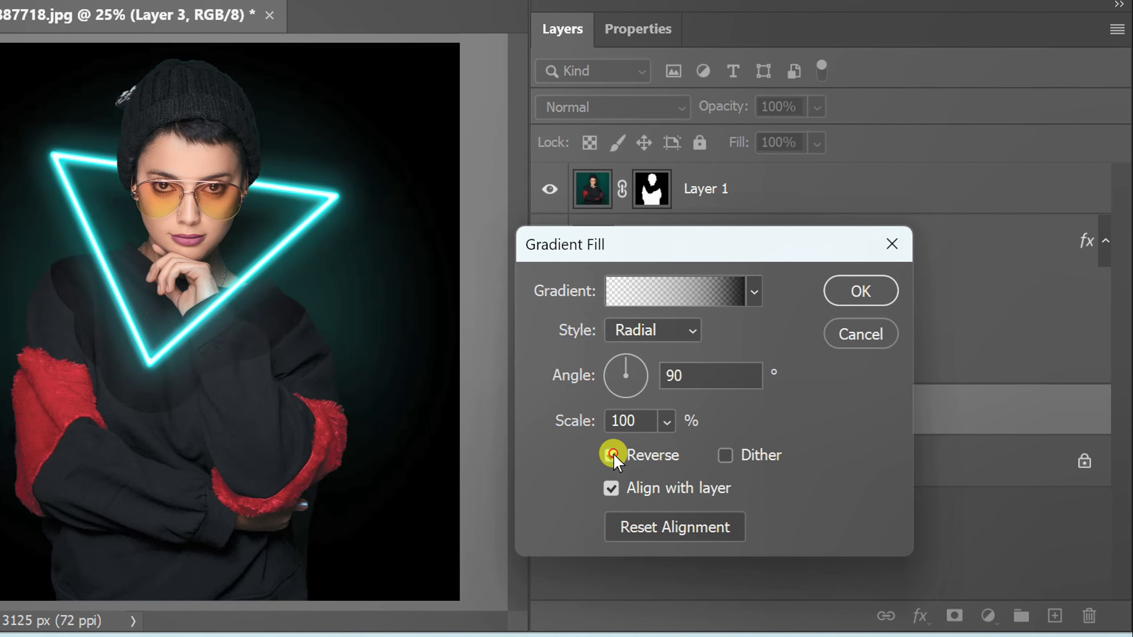
- Confirm Gradient Fill 1, set its blend mode to Overlay, and select Layer 1
{"action": "left_click", "coordinate": [860, 291]}
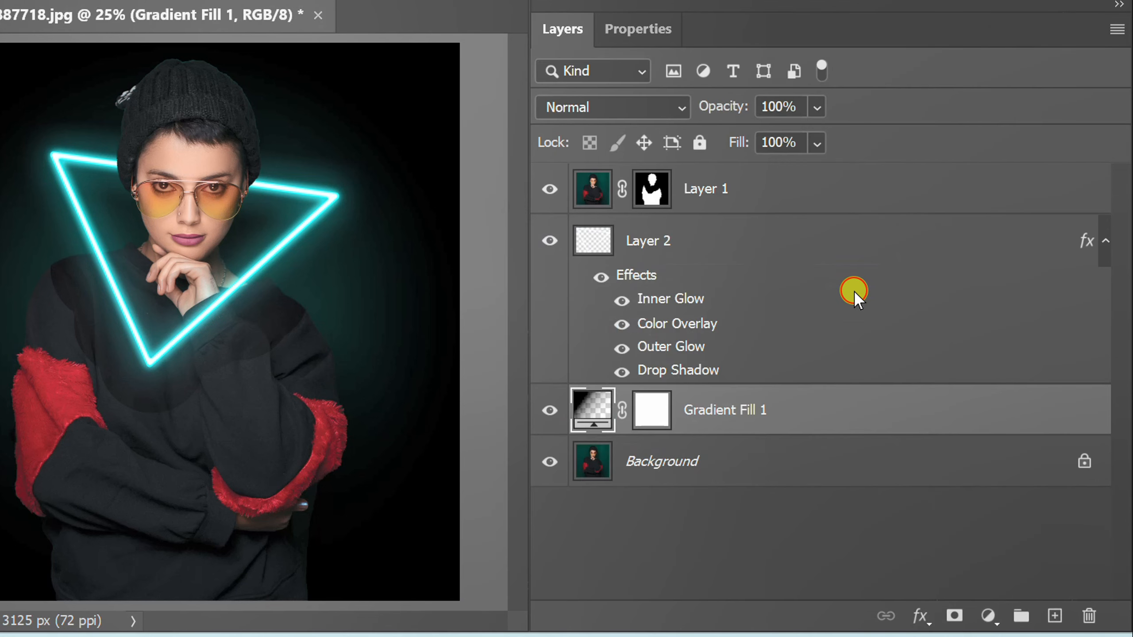
{"action": "left_click", "coordinate": [680, 106]}
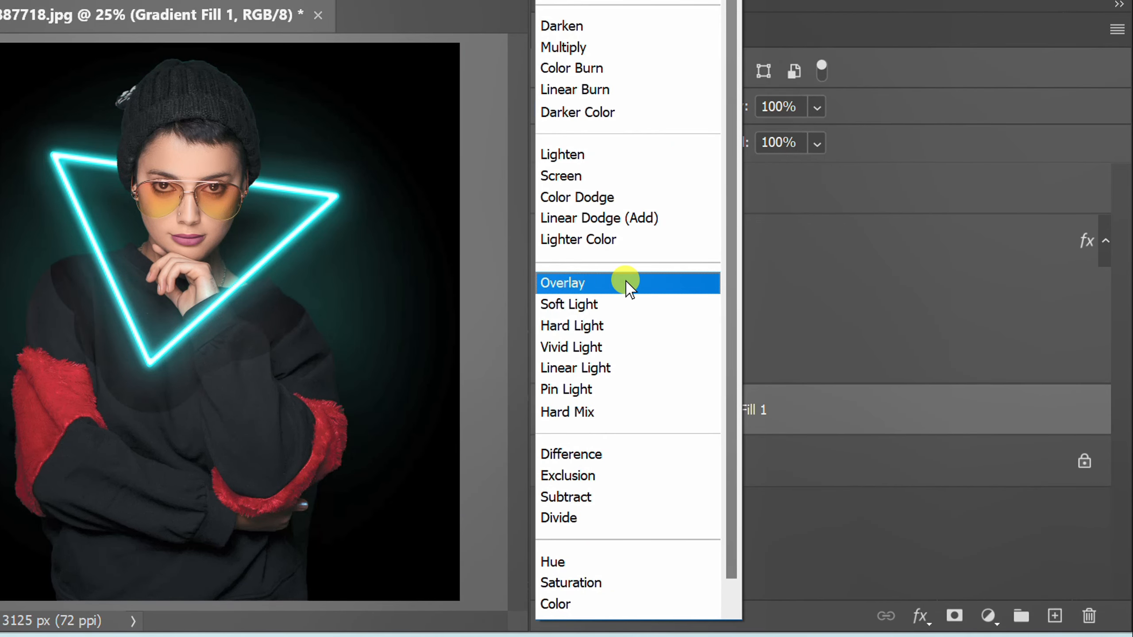
{"action": "left_click", "coordinate": [620, 284]}
{"action": "left_click", "coordinate": [779, 188]}
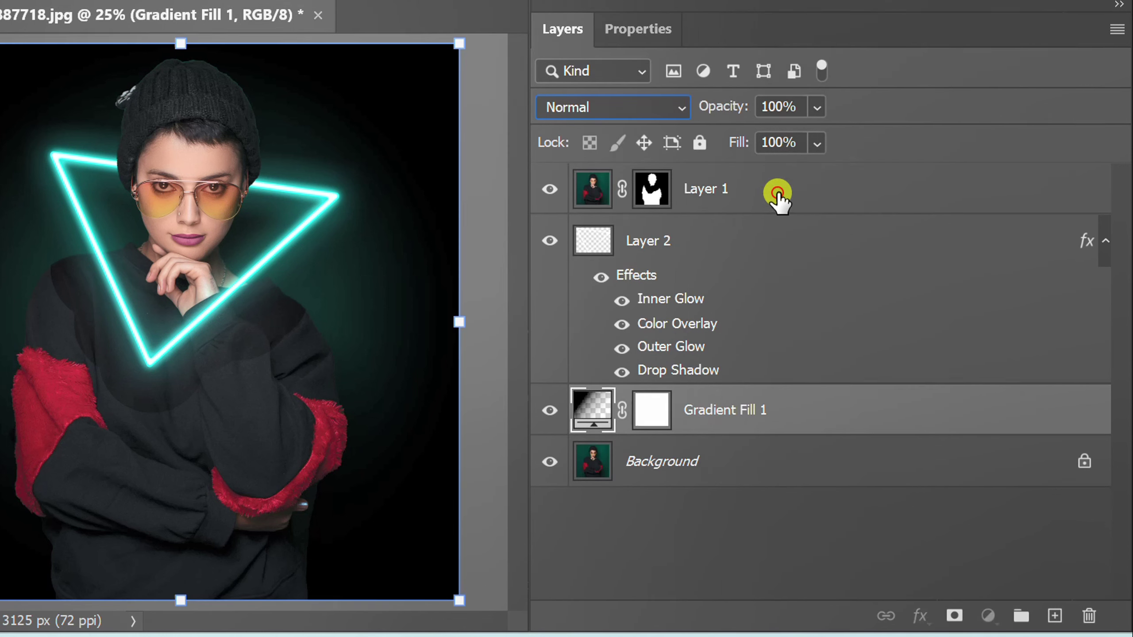
- Add a Color Balance adjustment layer and set Shadows Blue to +20
{"action": "left_click", "coordinate": [988, 617]}
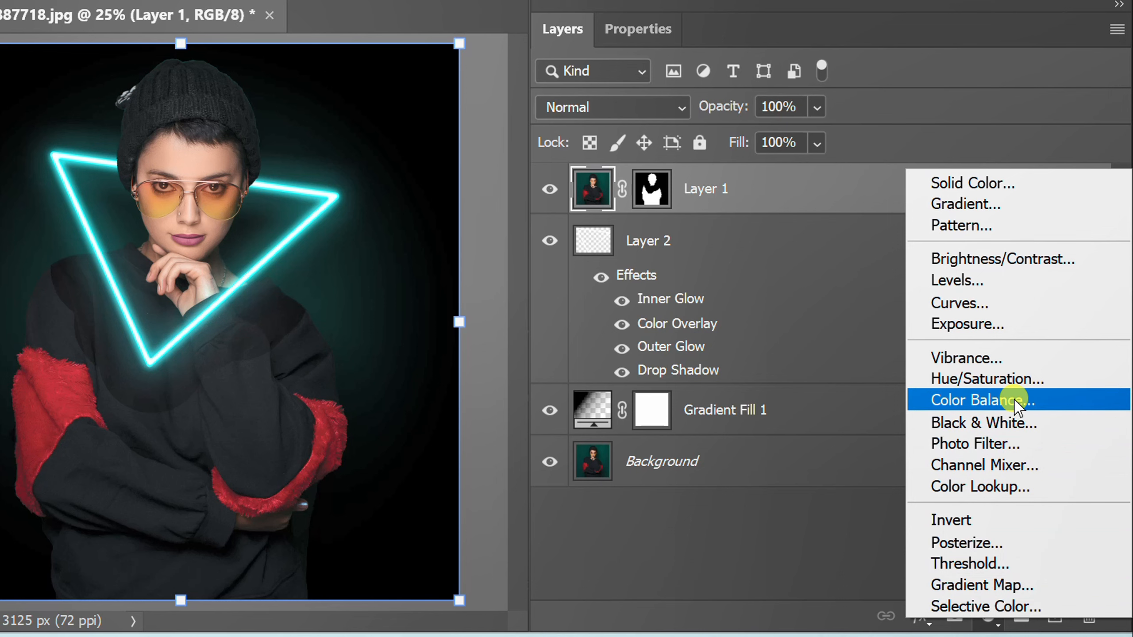
{"action": "left_click", "coordinate": [983, 401]}
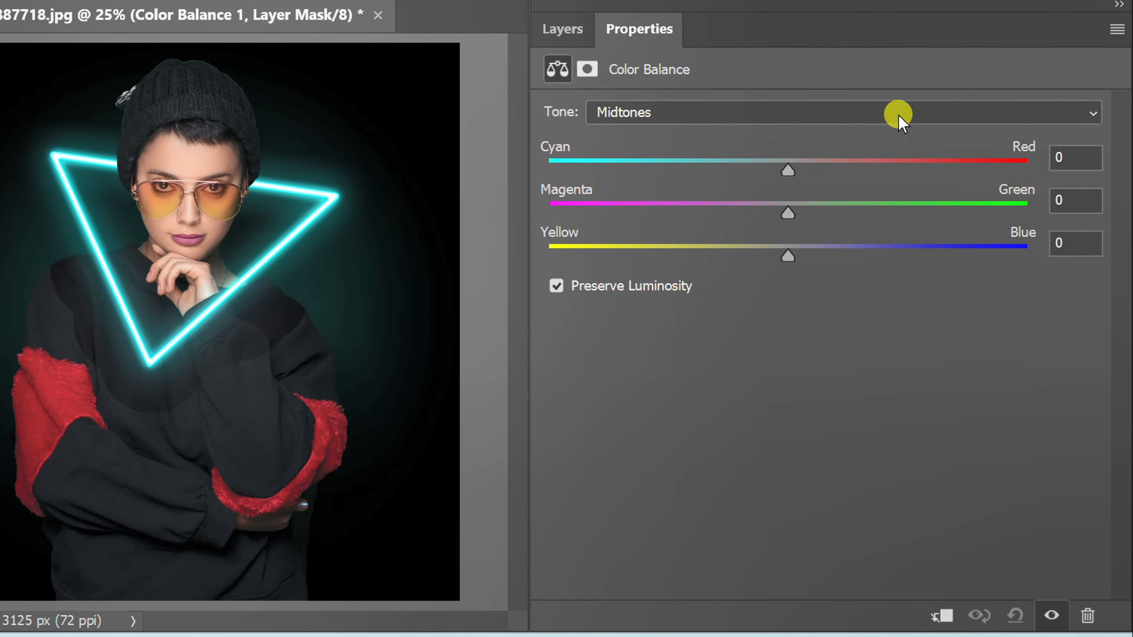
{"action": "left_click", "coordinate": [897, 114]}
{"action": "left_click", "coordinate": [749, 137]}
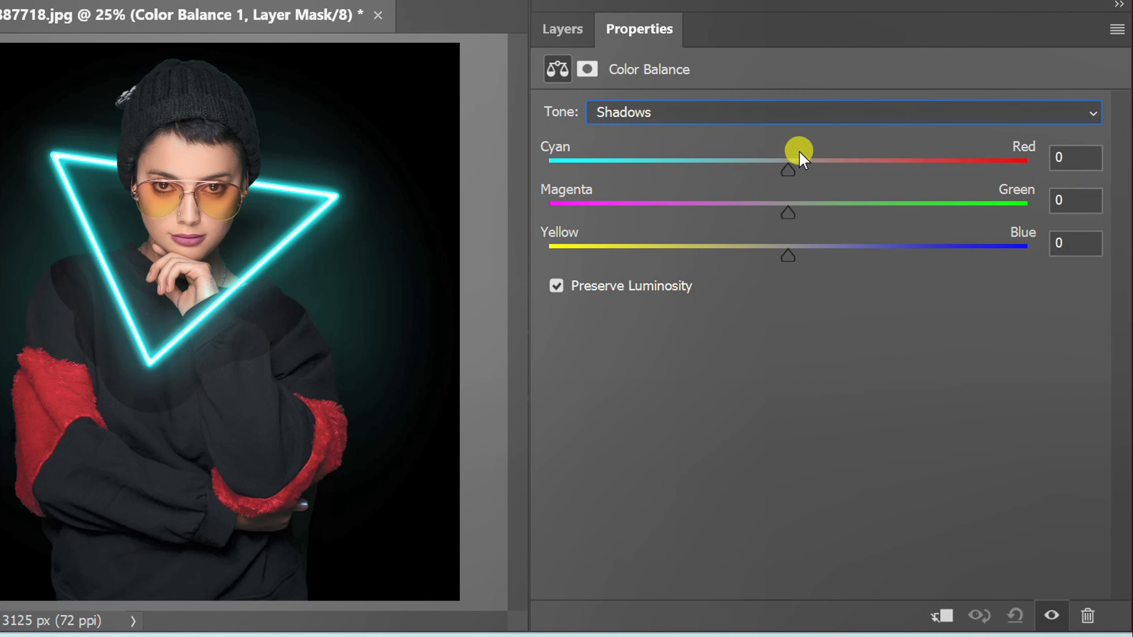
{"action": "left_click", "coordinate": [1078, 247]}
{"action": "type", "text": "20"}
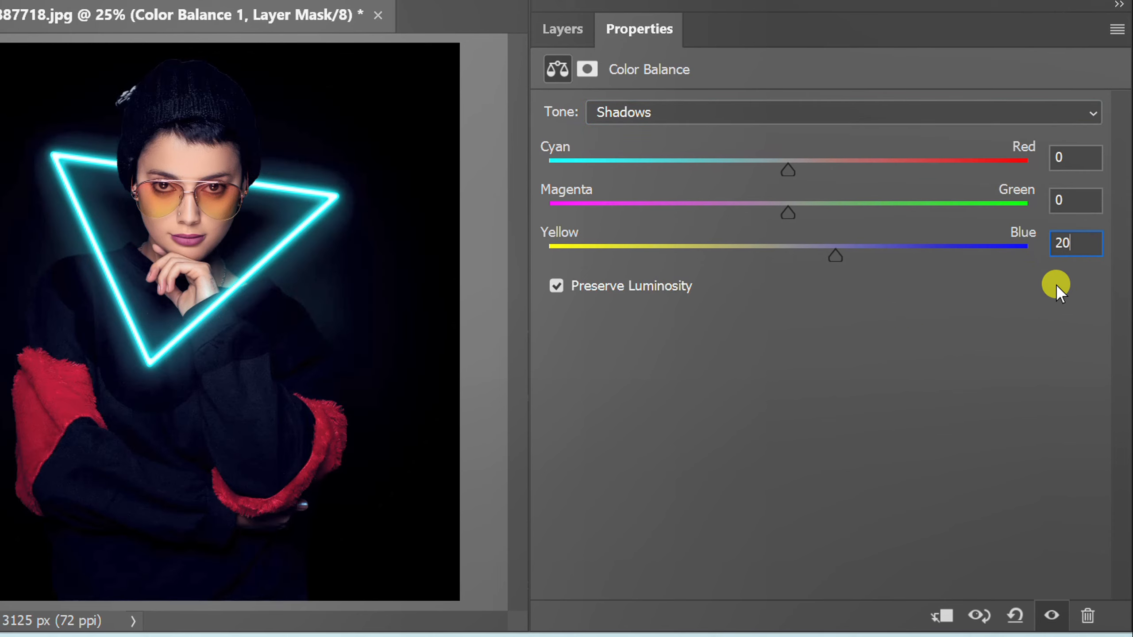
- Set Midtones Red +20 and Blue +20
{"action": "left_click", "coordinate": [828, 112]}
{"action": "left_click", "coordinate": [820, 156]}
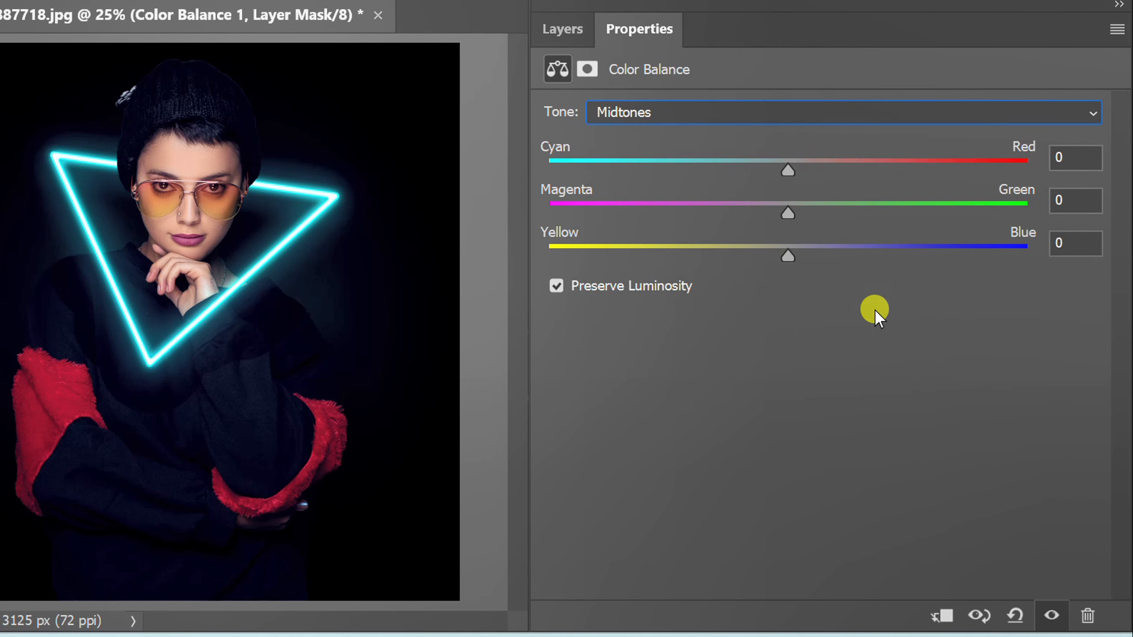
{"action": "left_click", "coordinate": [1062, 157]}
{"action": "left_click", "coordinate": [1069, 245]}
{"action": "type", "text": "20"}
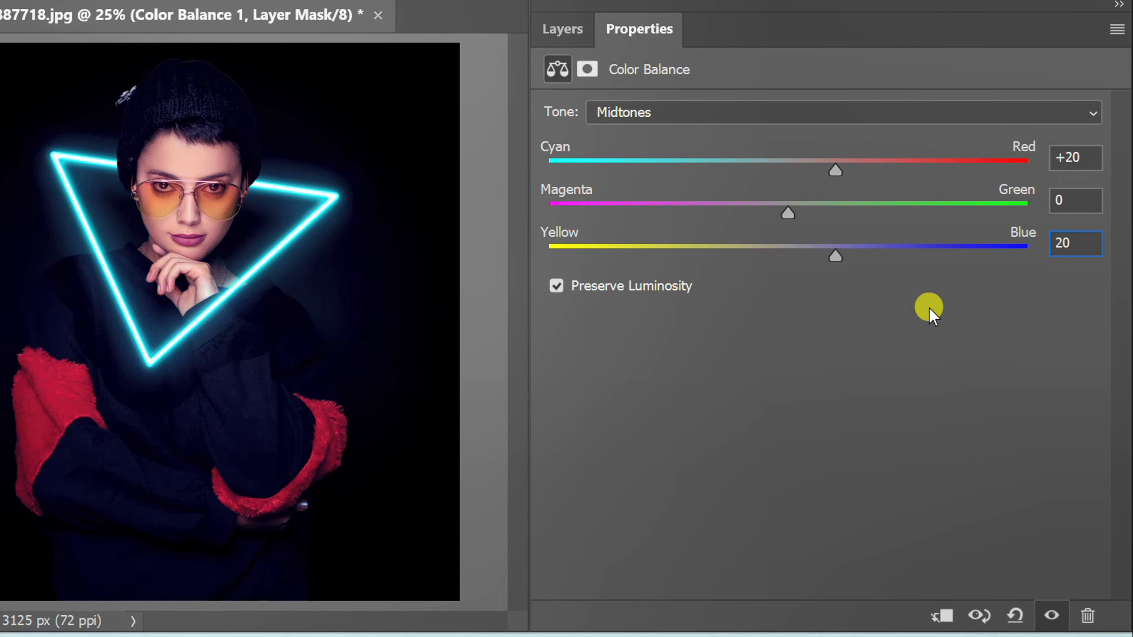
- Set Highlights Blue +20 and Red -30, then return to the Layers panel
{"action": "left_click", "coordinate": [767, 111]}
{"action": "left_click", "coordinate": [757, 177]}
{"action": "left_click", "coordinate": [1075, 245]}
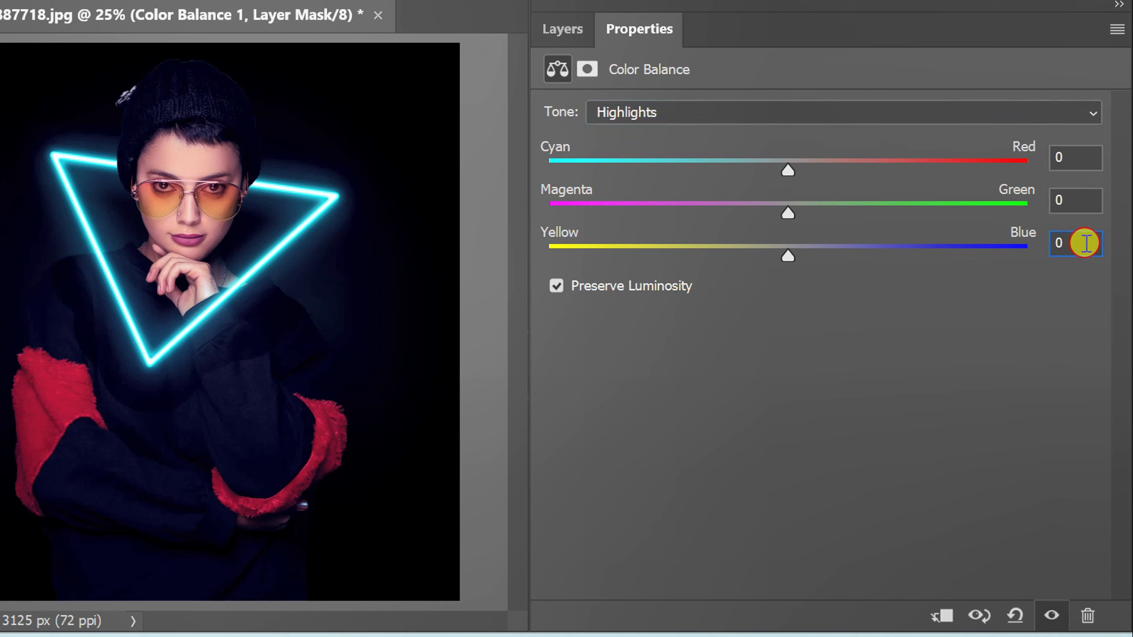
{"action": "key", "text": "BackSpace"}
{"action": "type", "text": "20"}
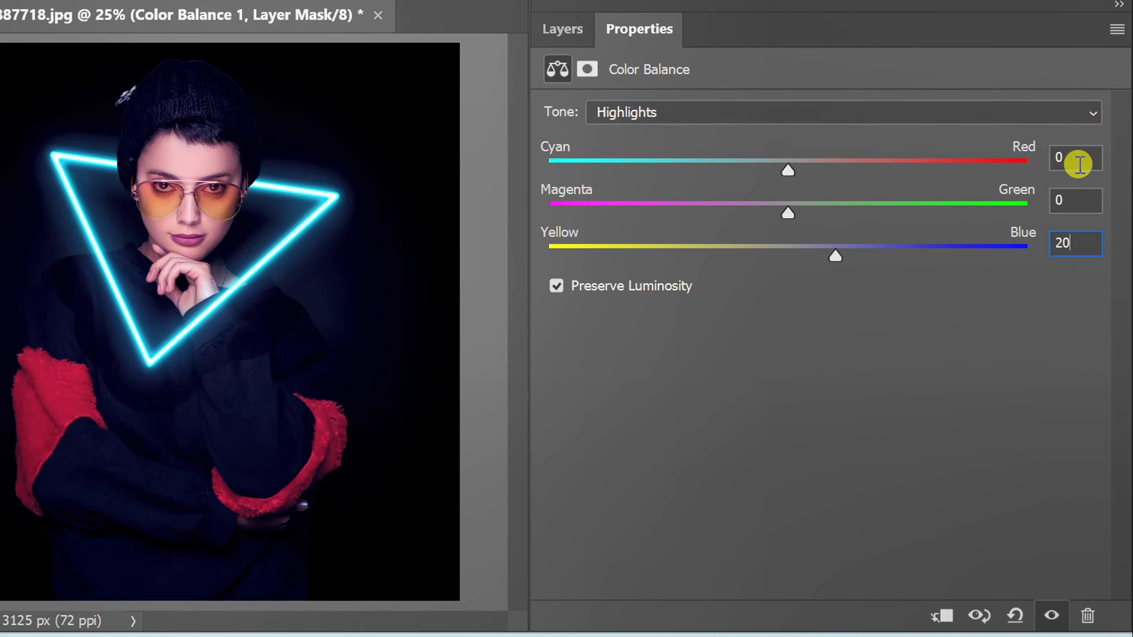
{"action": "left_click", "coordinate": [1078, 157]}
{"action": "key", "text": "BackSpace"}
{"action": "type", "text": "-3"}
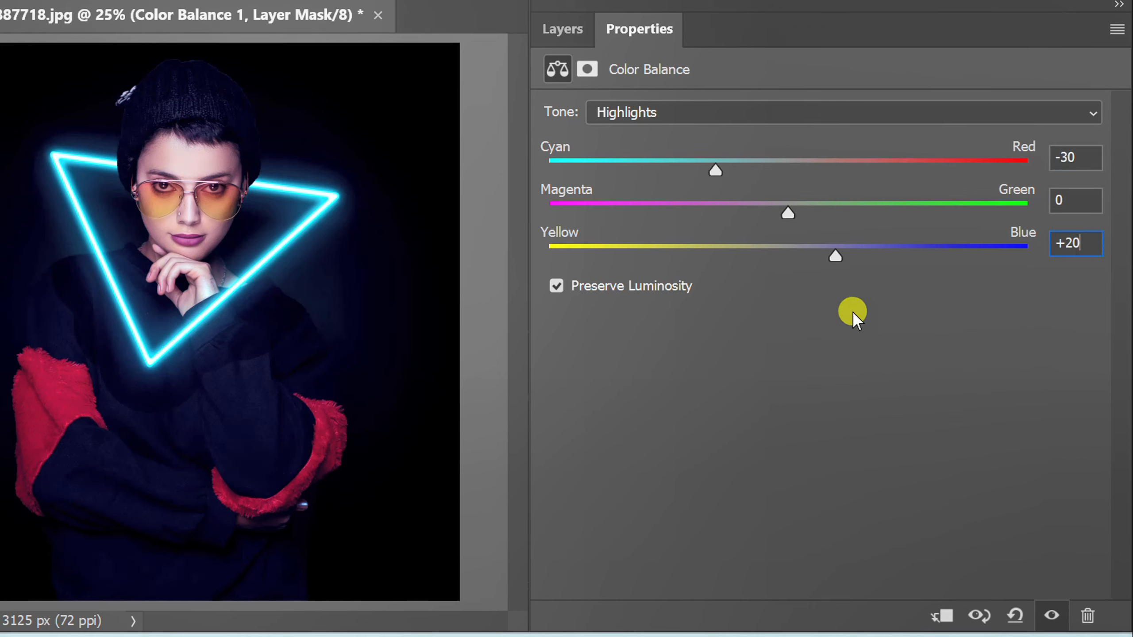
{"action": "left_click", "coordinate": [563, 28]}
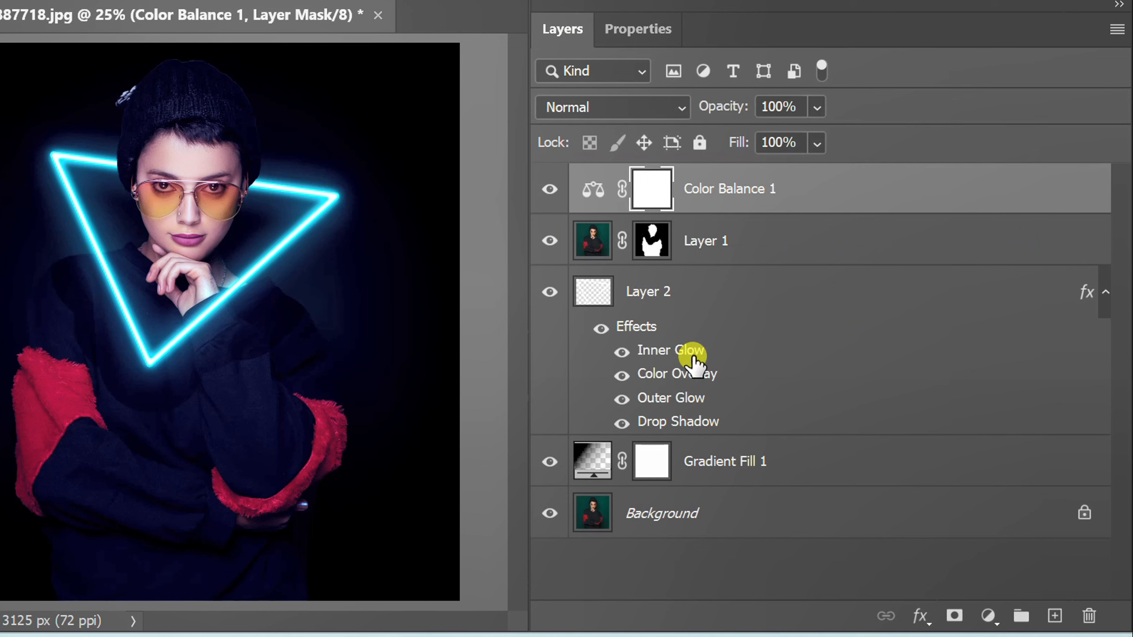
- Free Transform the neon triangle: level its rotation, nudge it and enlarge it proportionally
{"action": "left_click", "coordinate": [724, 294]}
{"action": "left_click_drag", "start_coordinate": [354, 142], "coordinate": [361, 131]}
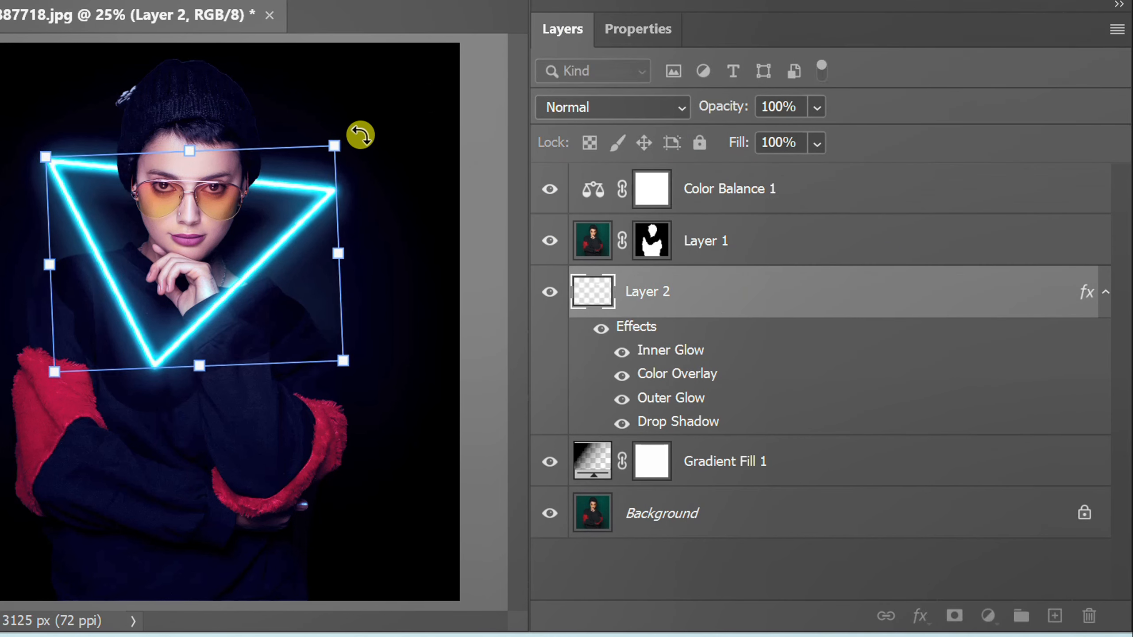
{"action": "left_click_drag", "start_coordinate": [240, 280], "coordinate": [246, 279]}
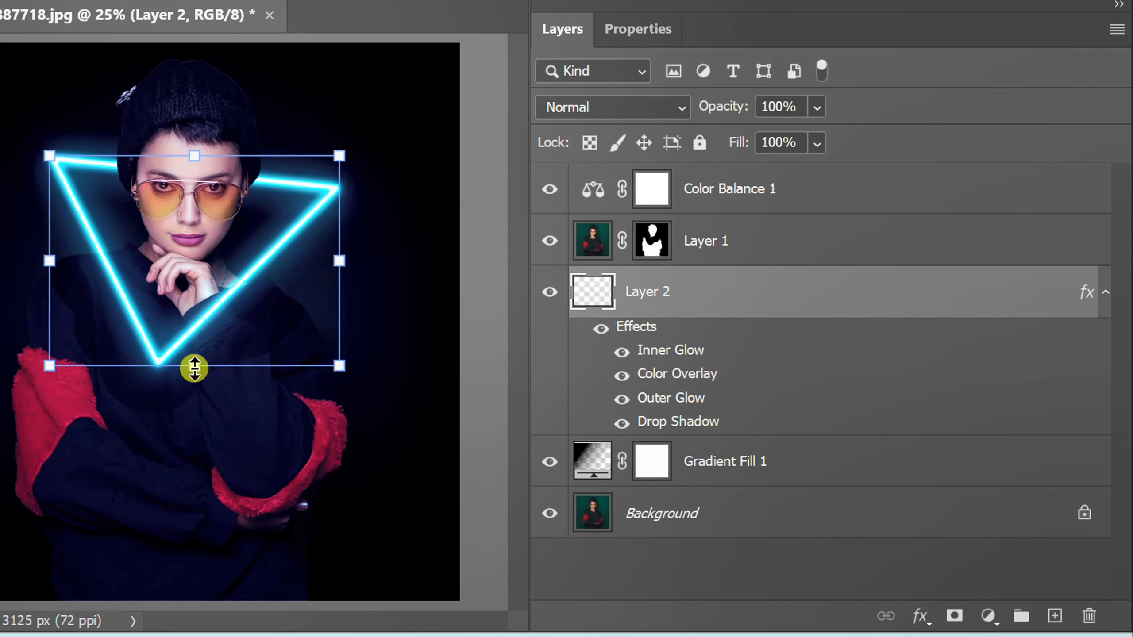
{"action": "left_click_drag", "start_coordinate": [193, 366], "coordinate": [195, 379]}
{"action": "left_click", "coordinate": [592, 577]}
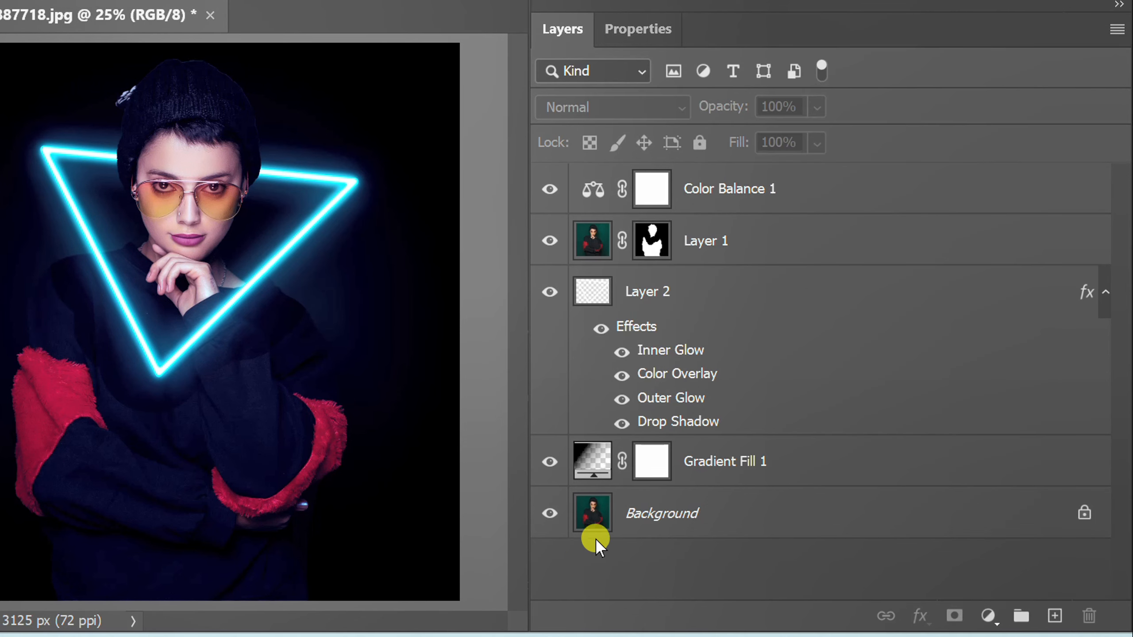
- Group all layers from Color Balance 1 down to Gradient Fill 1 into Group 1
{"action": "left_click", "coordinate": [770, 190]}
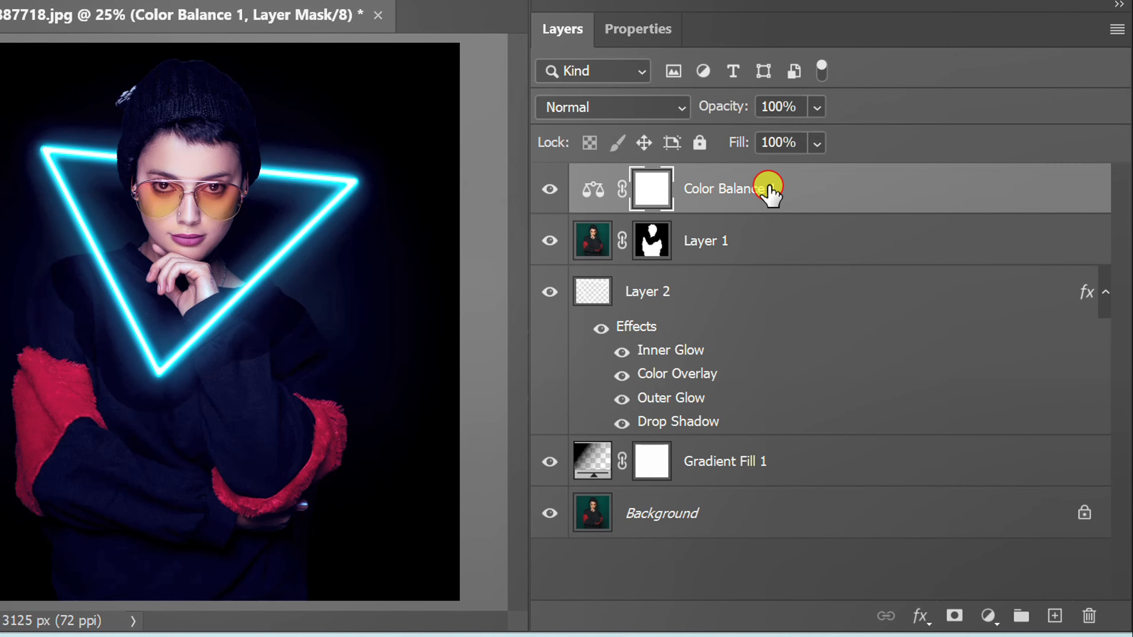
{"action": "left_click", "coordinate": [775, 462], "text": "shift"}
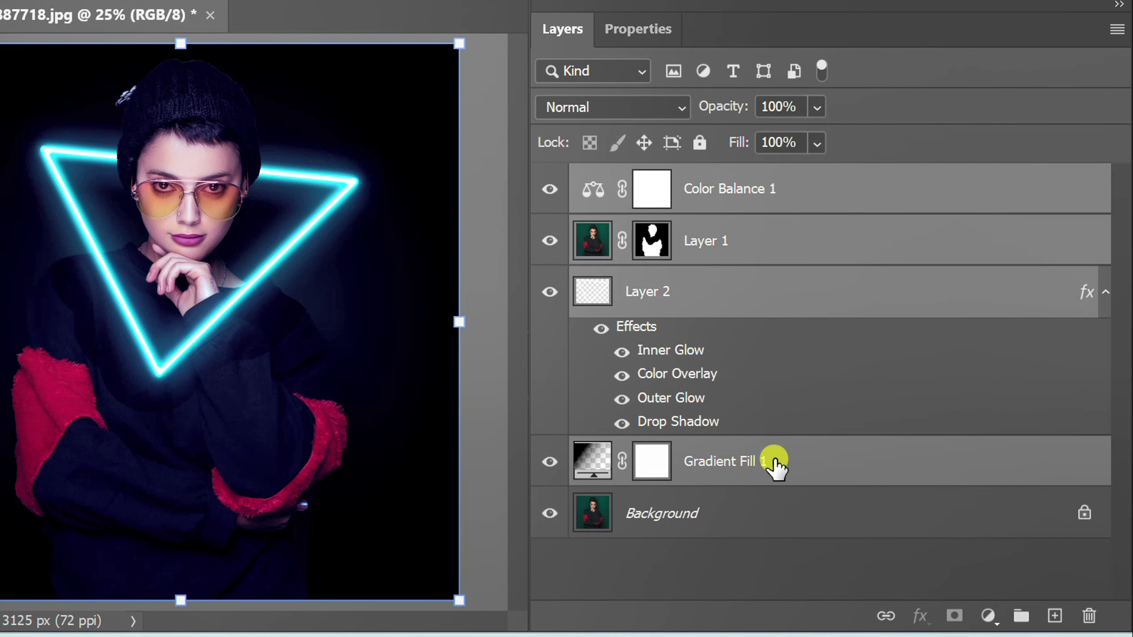
{"action": "left_click", "coordinate": [1021, 616]}
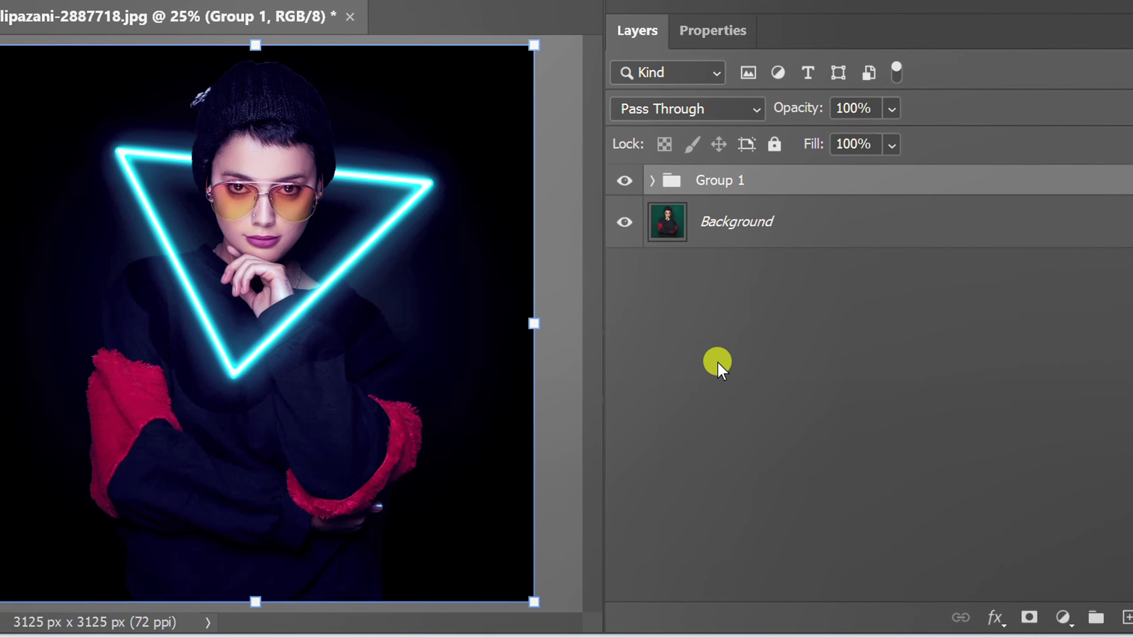
{"action": "left_click", "coordinate": [872, 361]}
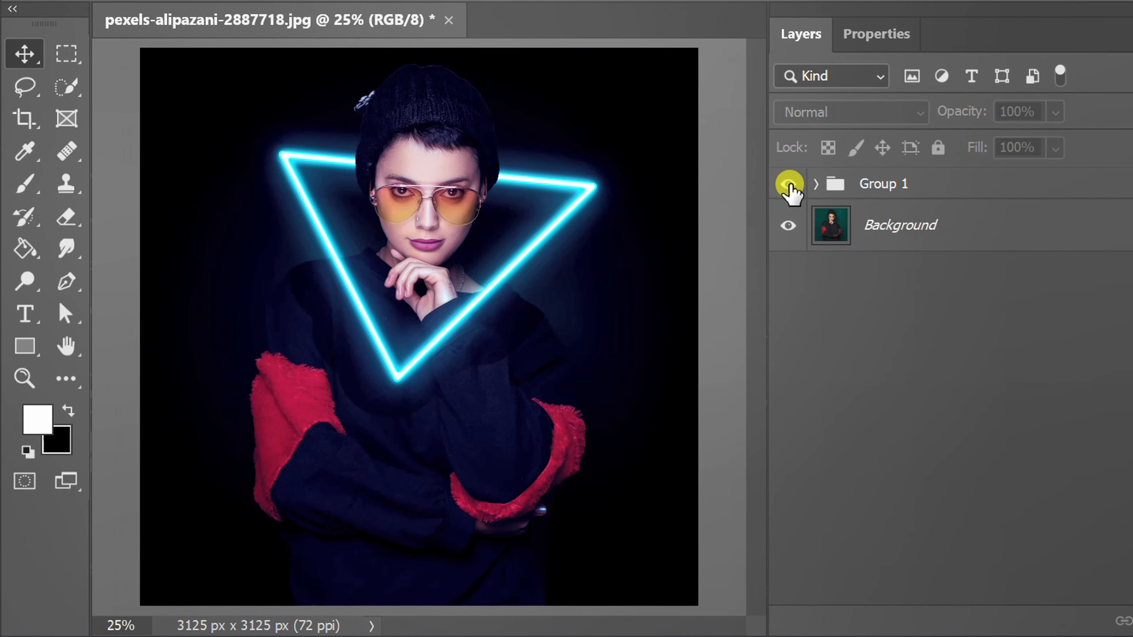
{"action": "left_click", "coordinate": [790, 186]}
{"action": "left_click", "coordinate": [791, 186]}
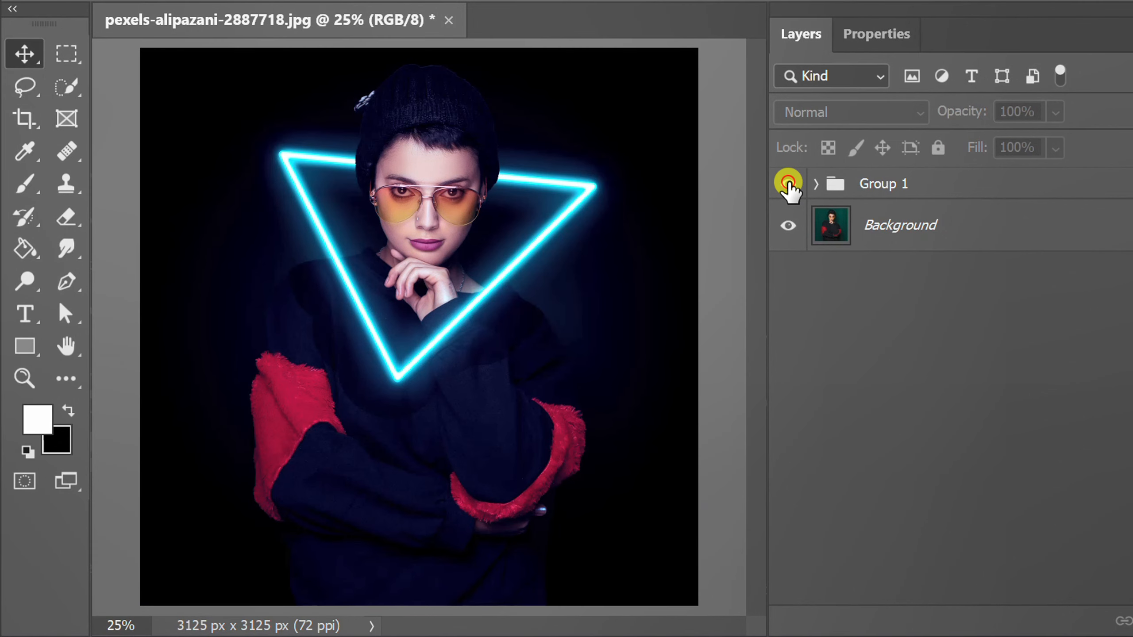